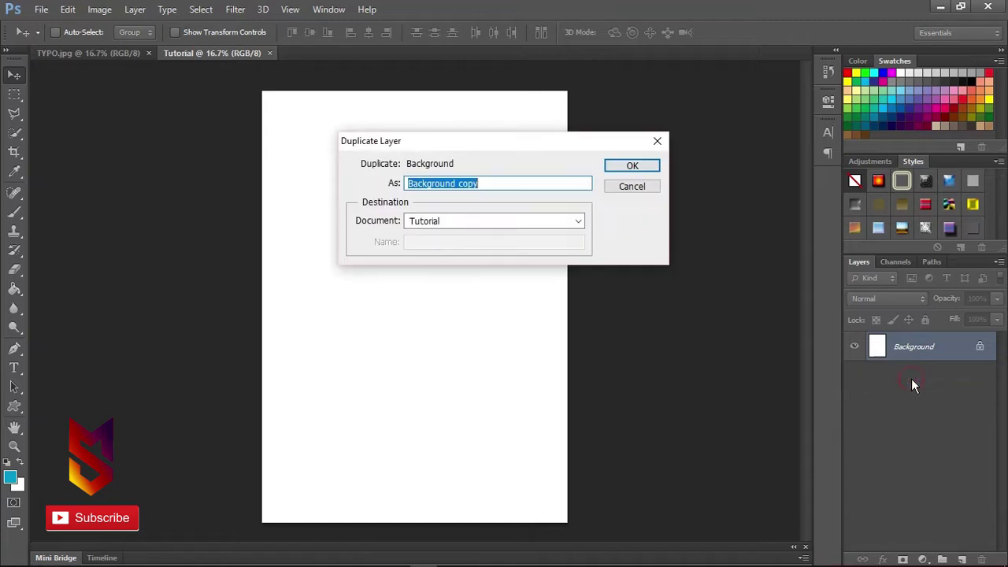
# Duplicate the Background layer and give the copy a Color Overlay of 7c0202.
pyautogui.click(654, 167)
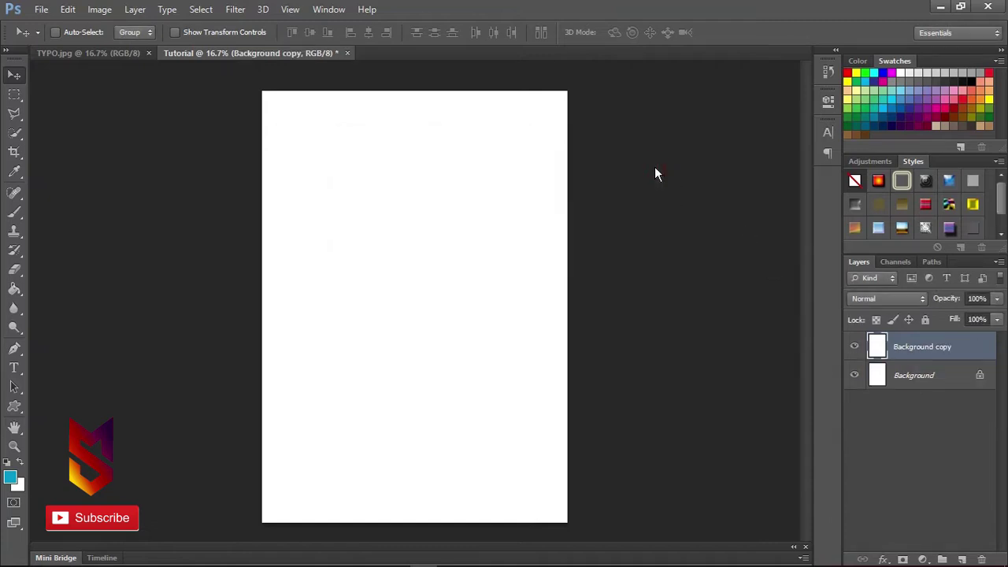
pyautogui.doubleClick(965, 352)
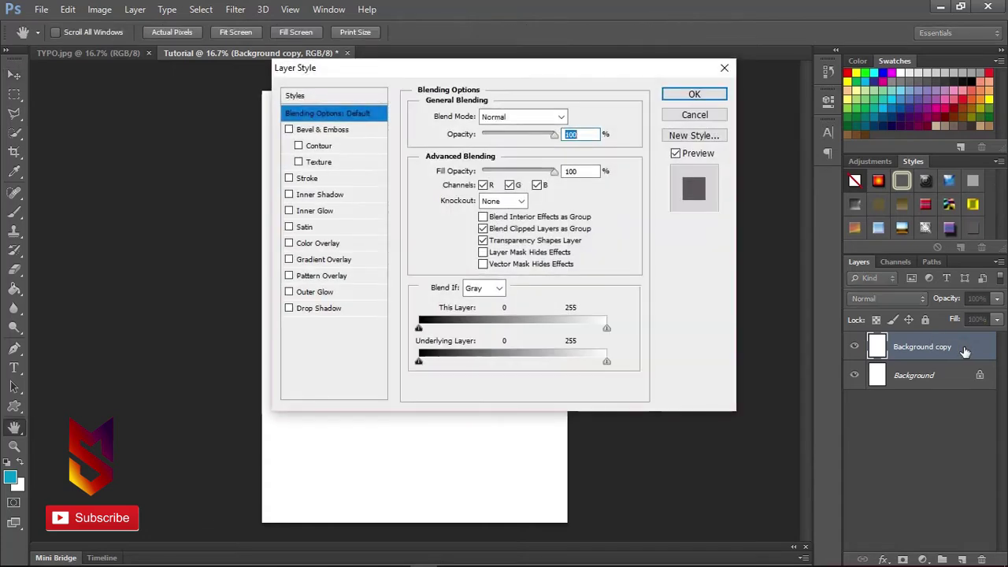
pyautogui.click(334, 245)
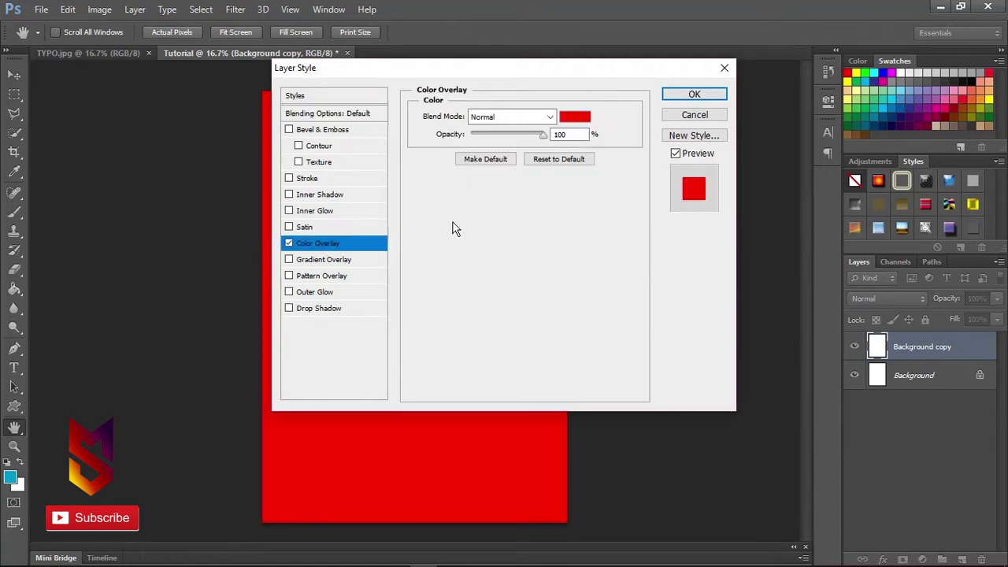
pyautogui.click(568, 118)
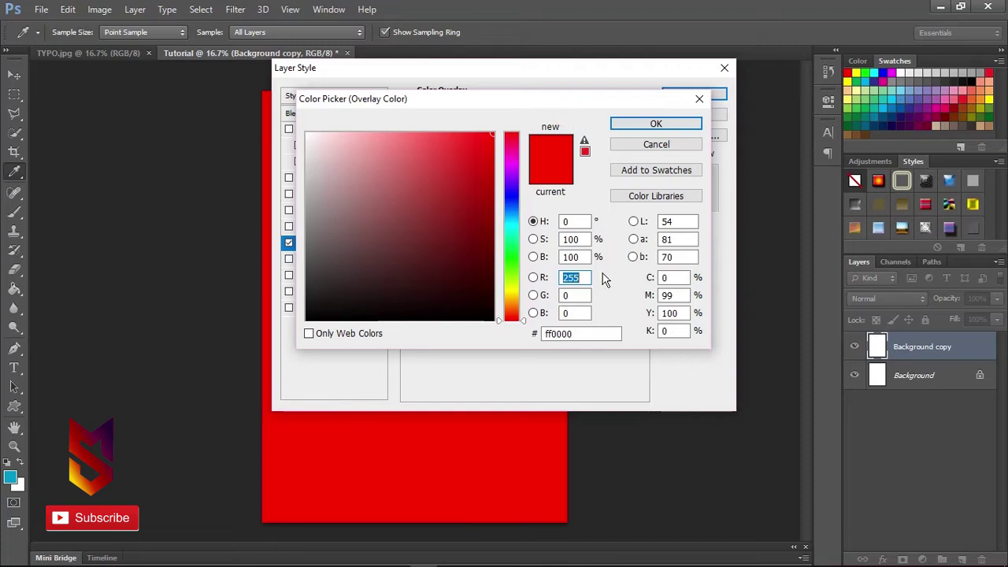
pyautogui.click(599, 334)
pyautogui.doubleClick(598, 334)
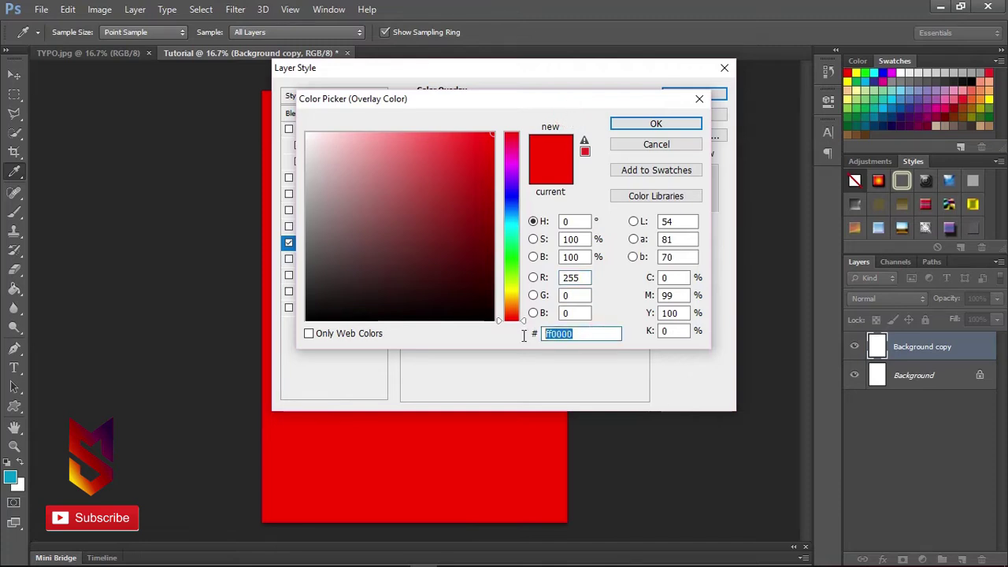
pyautogui.write('7c')
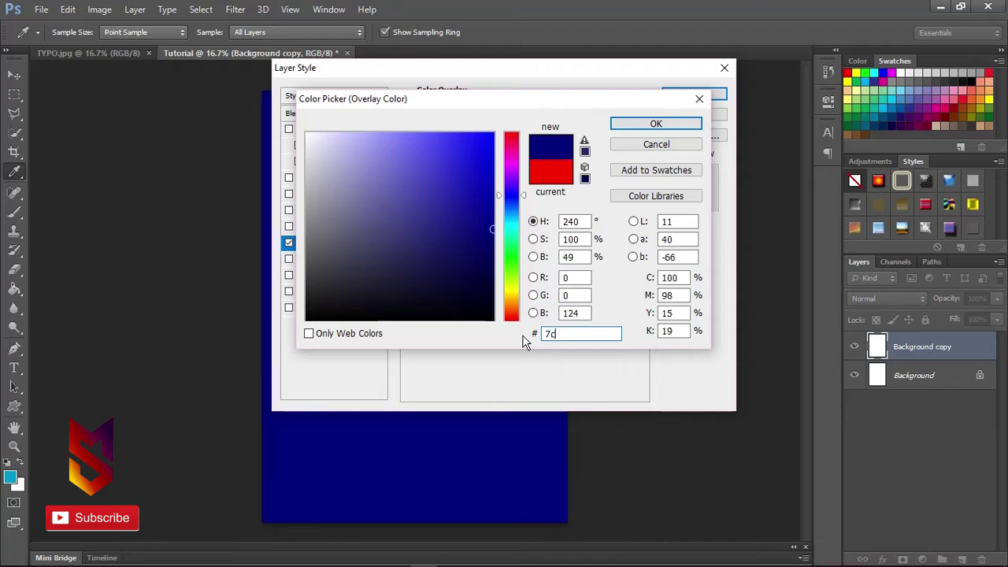
pyautogui.write('0202')
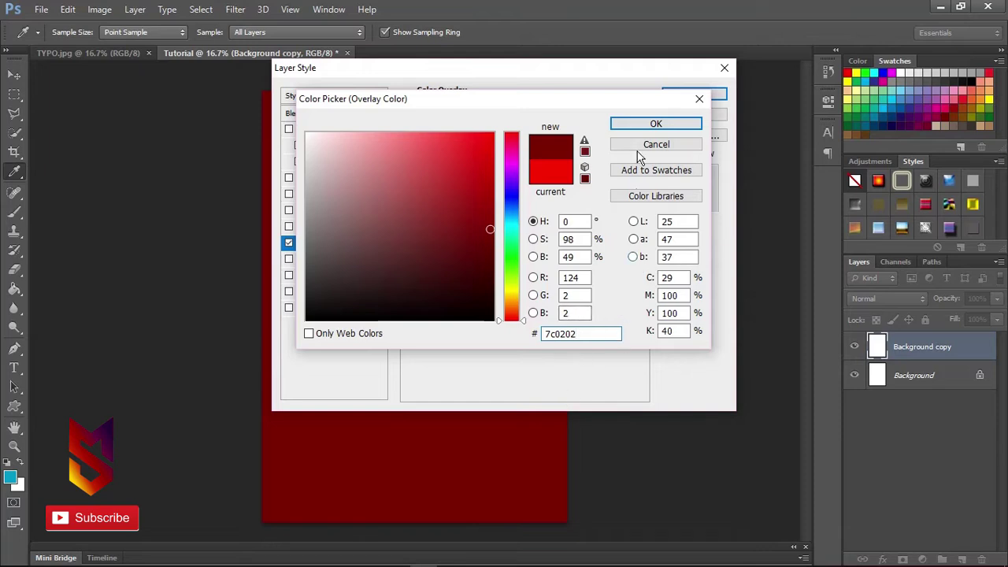
pyautogui.click(650, 127)
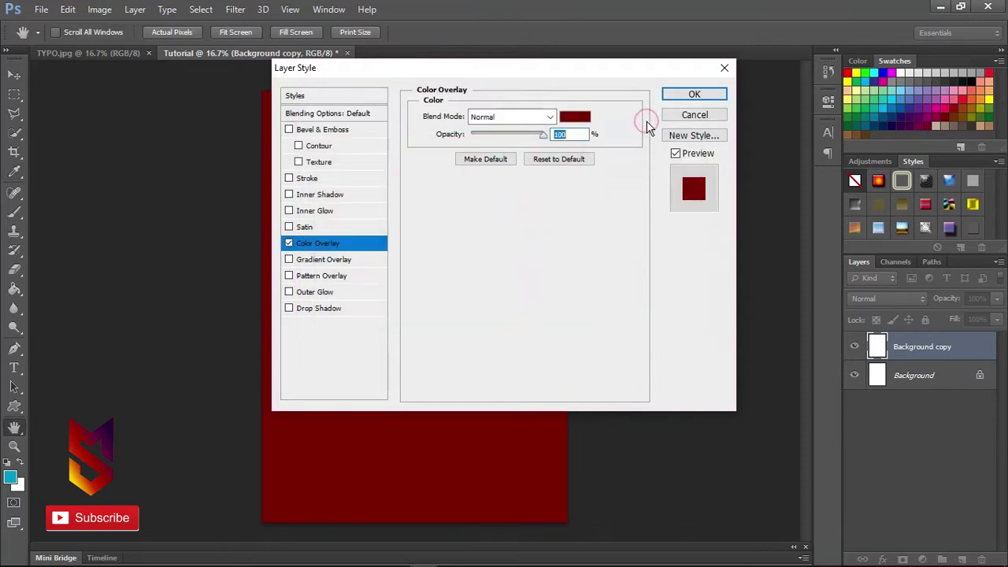
pyautogui.click(691, 96)
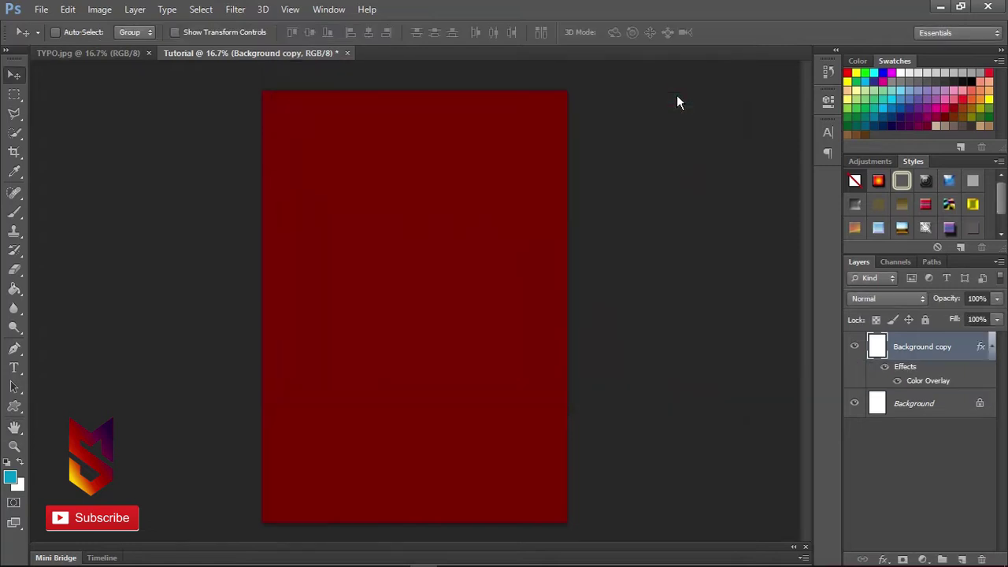
# Add a new layer and outline a triangular Polygonal Lasso selection across the poster's upper-left corner, following the TYPO.jpg reference.
pyautogui.click(106, 55)
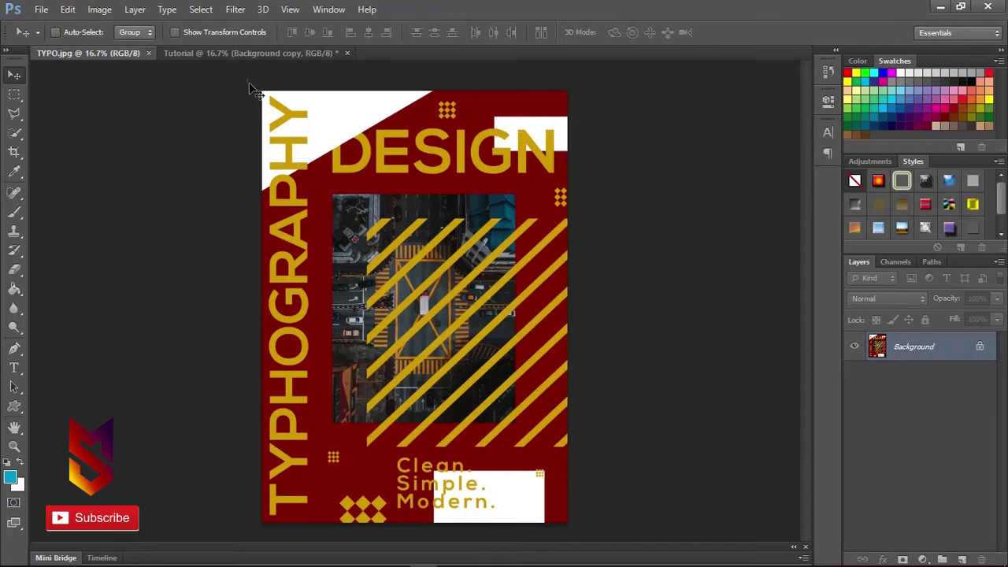
pyautogui.click(242, 55)
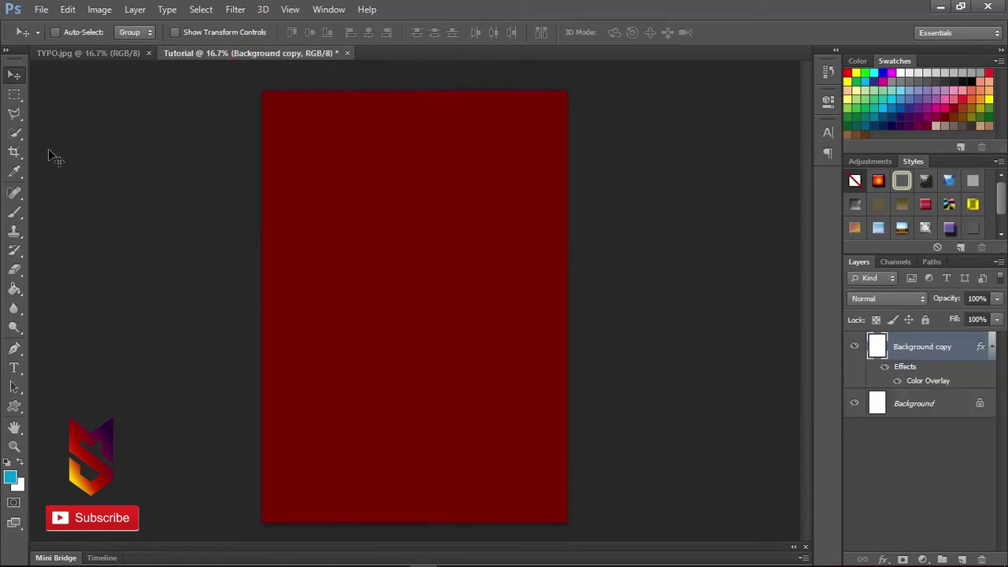
pyautogui.click(18, 115)
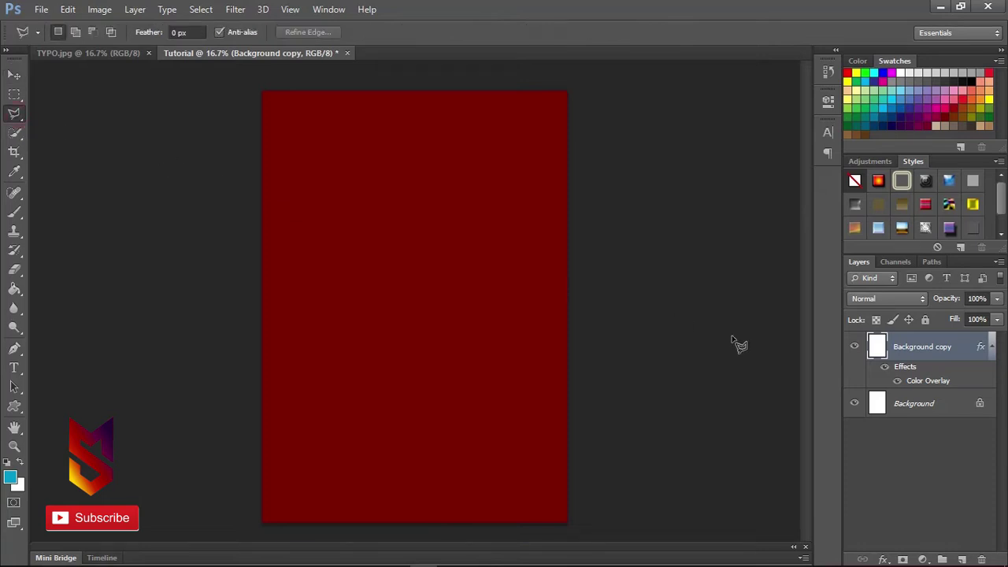
pyautogui.click(963, 558)
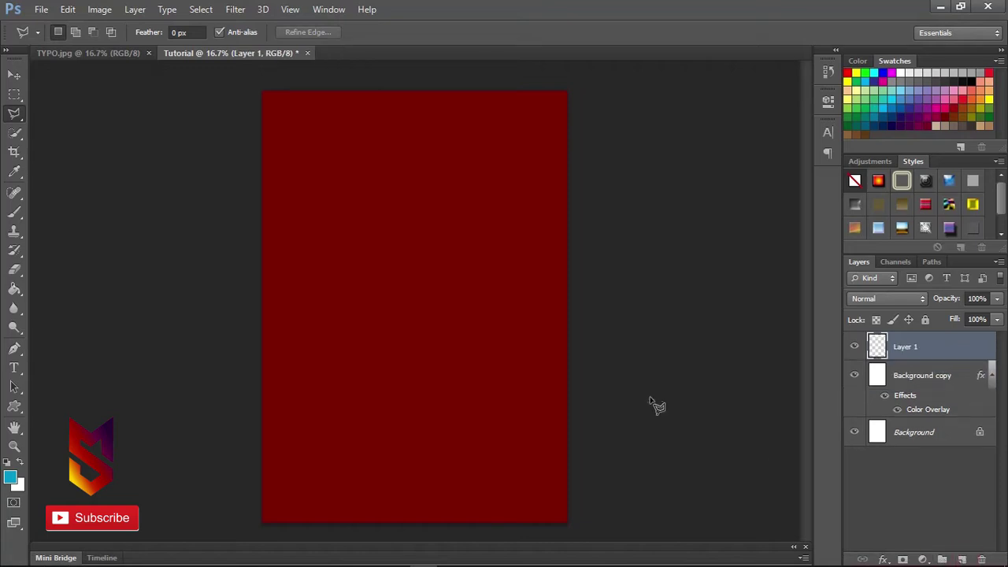
pyautogui.click(246, 178)
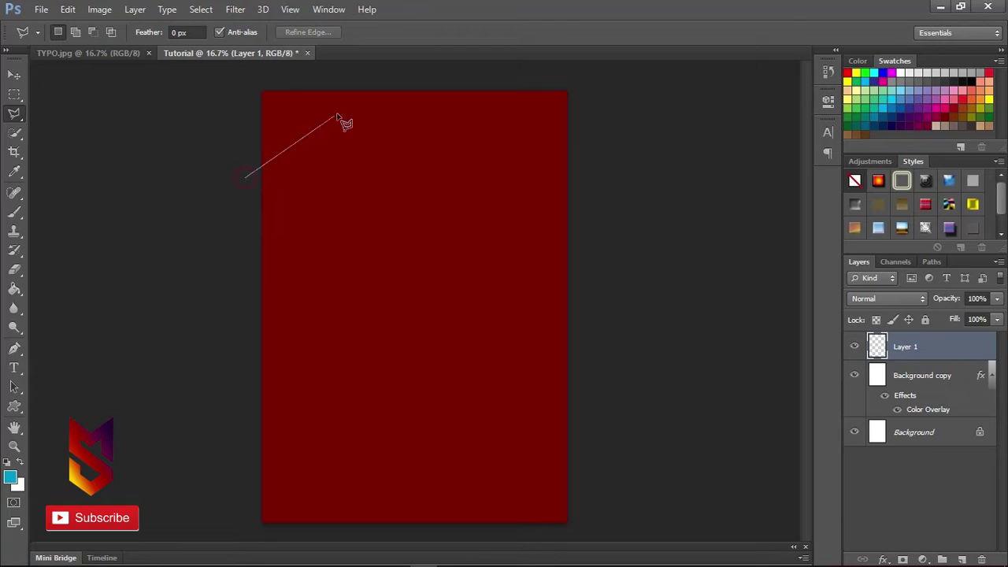
pyautogui.click(478, 72)
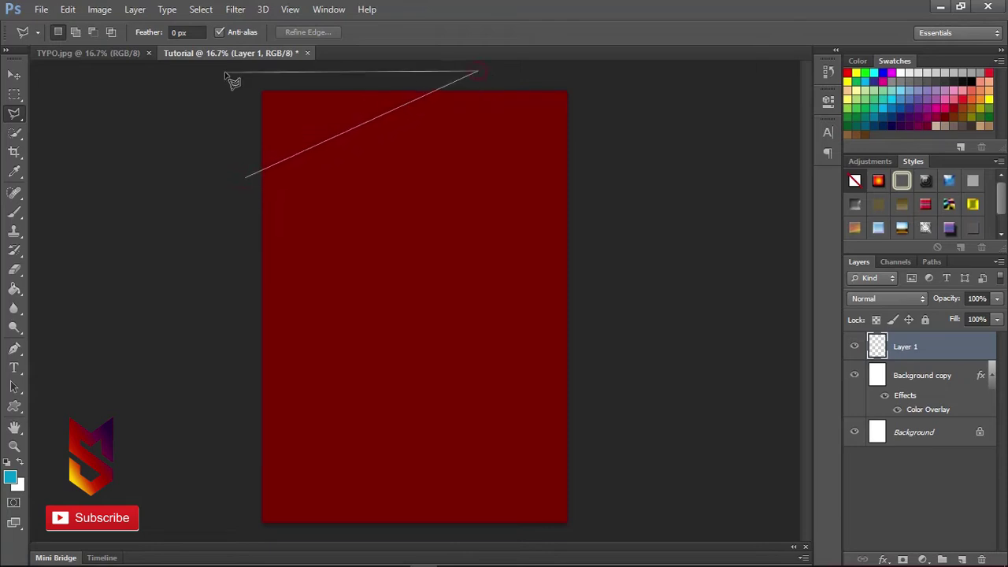
pyautogui.click(232, 76)
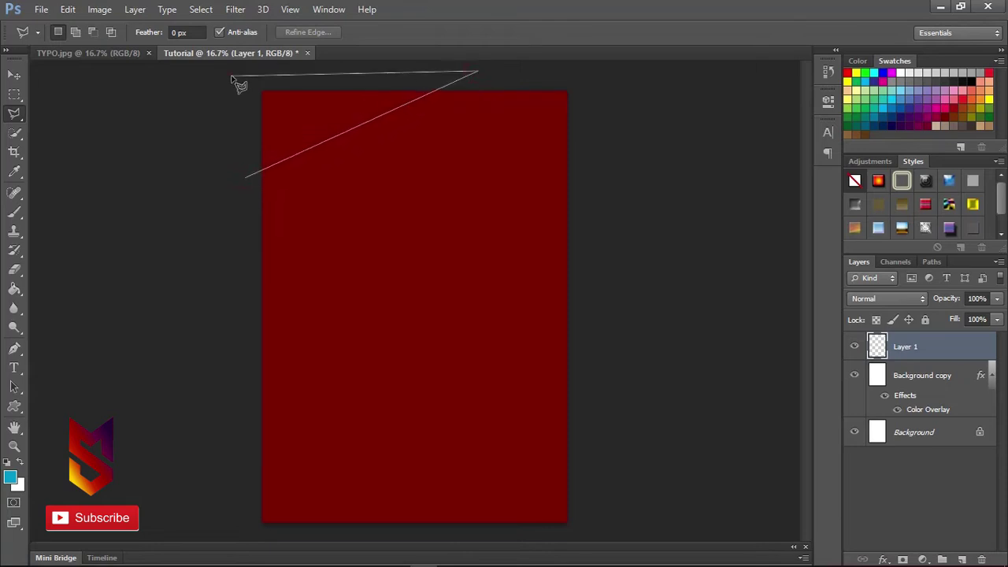
pyautogui.click(246, 178)
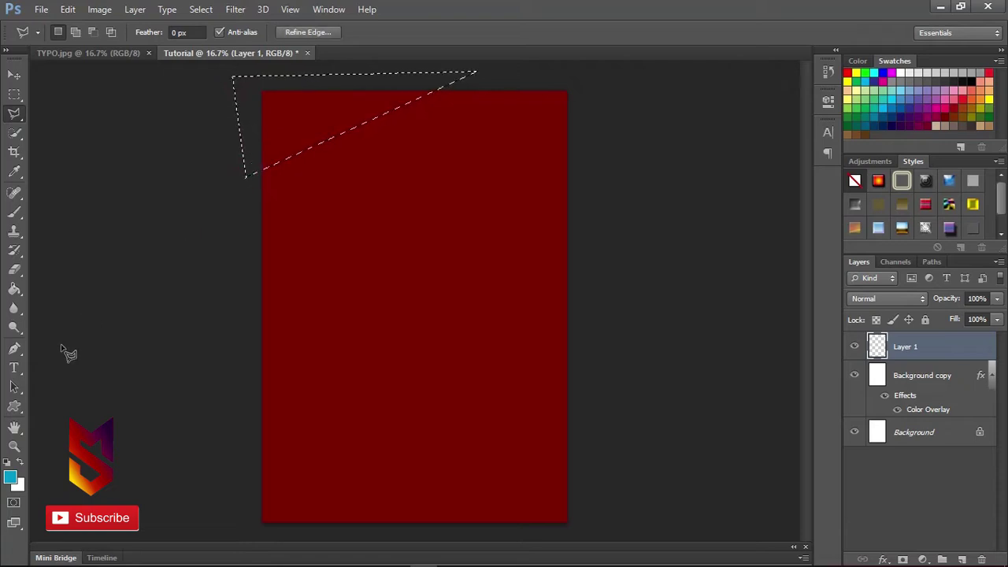
# Fill the triangular selection with white using the Paint Bucket and clear the selection.
pyautogui.click(15, 290)
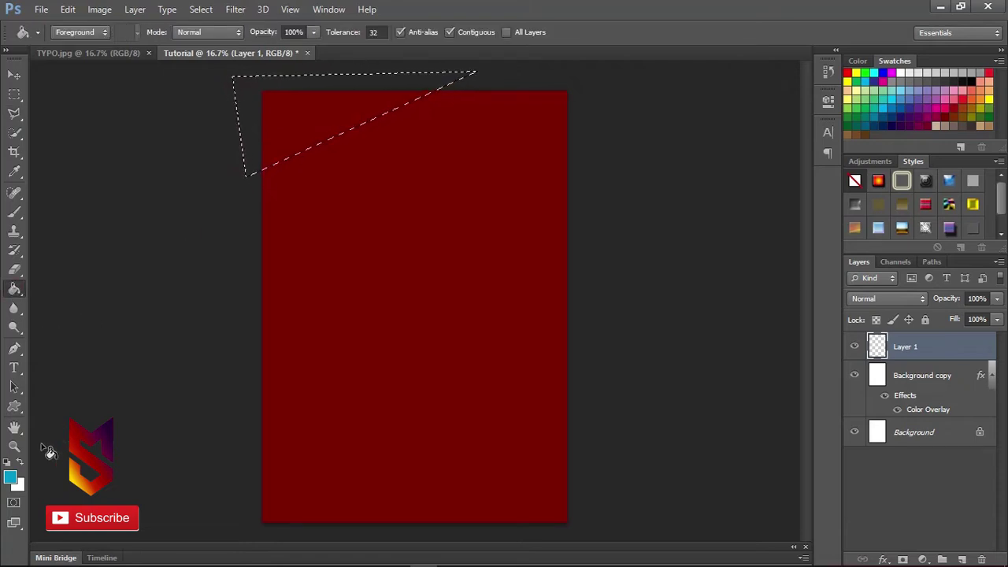
pyautogui.click(20, 463)
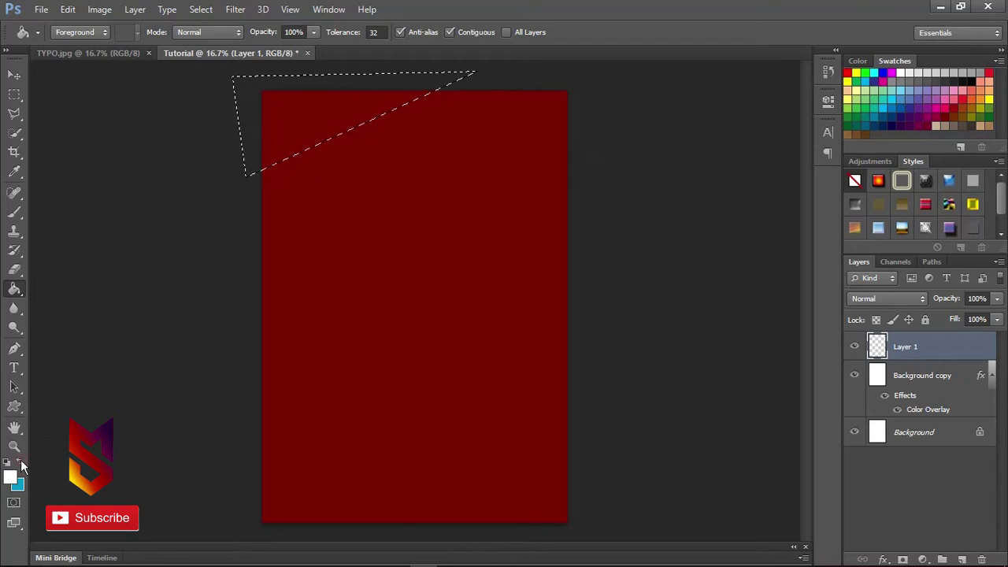
pyautogui.click(312, 123)
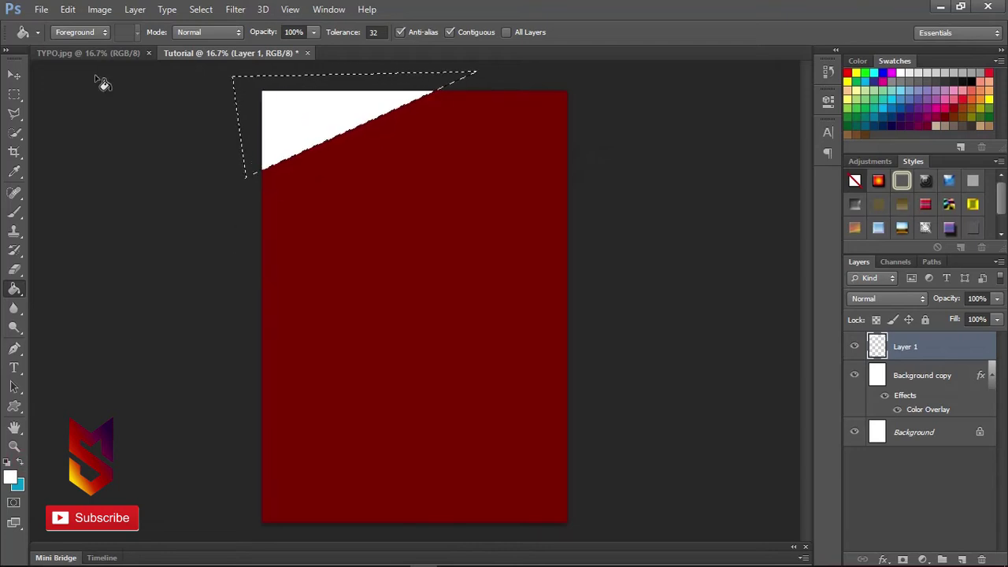
pyautogui.press('v')
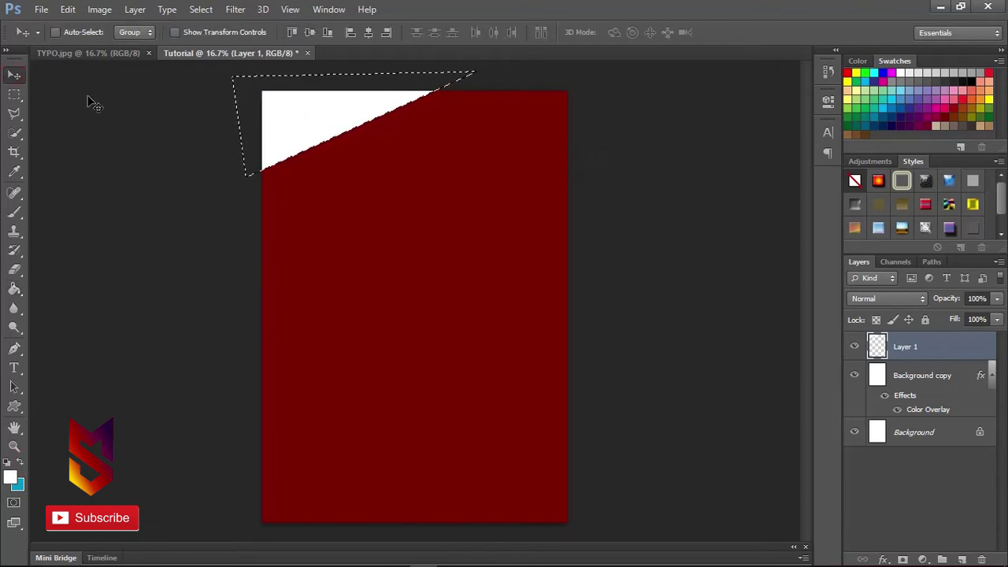
pyautogui.hotkey('ctrl', 'd')
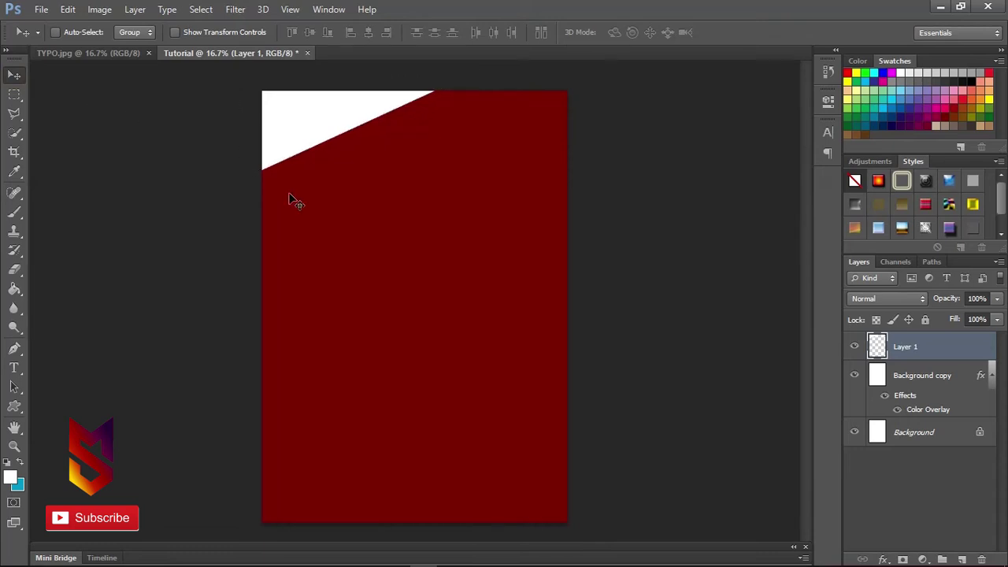
# Draw a white rectangle about 68 by 25 mm overlapping the poster's right edge near the top, following the TYPO.jpg reference.
pyautogui.click(962, 558)
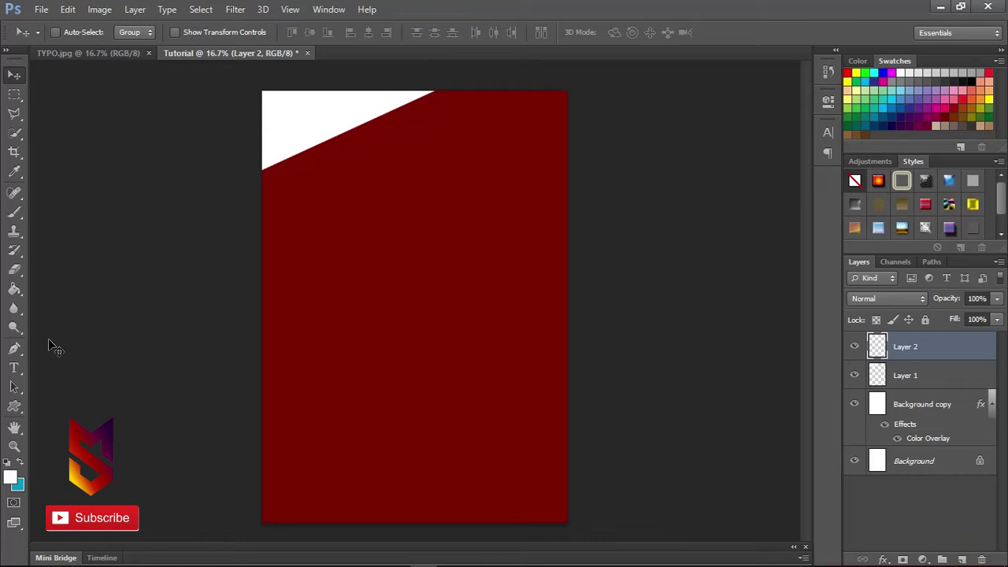
pyautogui.click(15, 405)
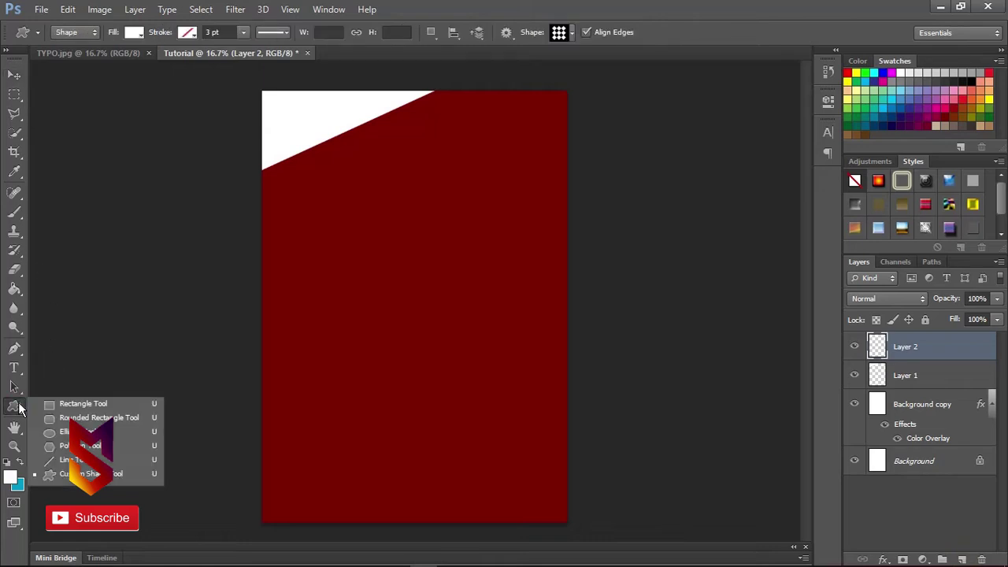
pyautogui.click(43, 404)
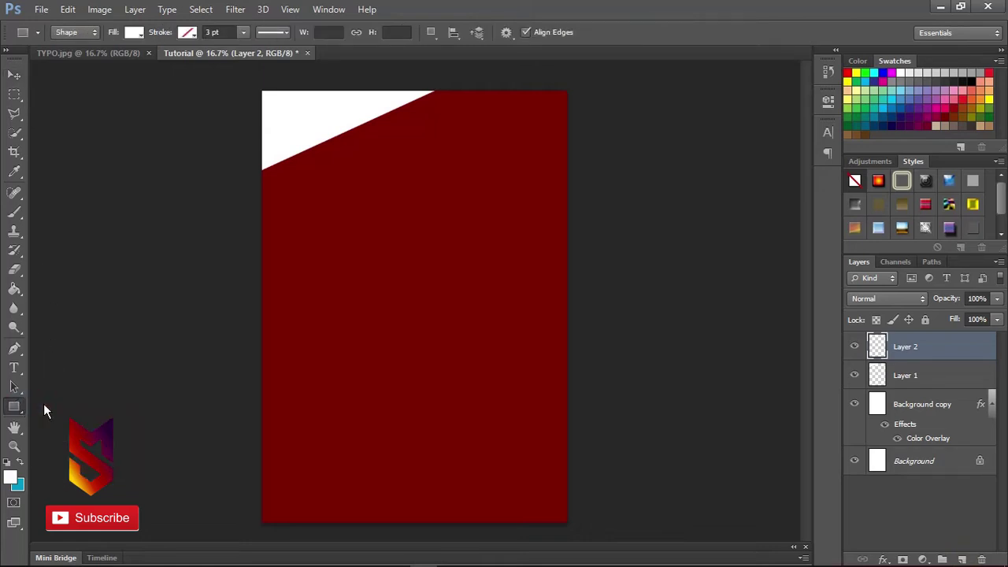
pyautogui.click(92, 57)
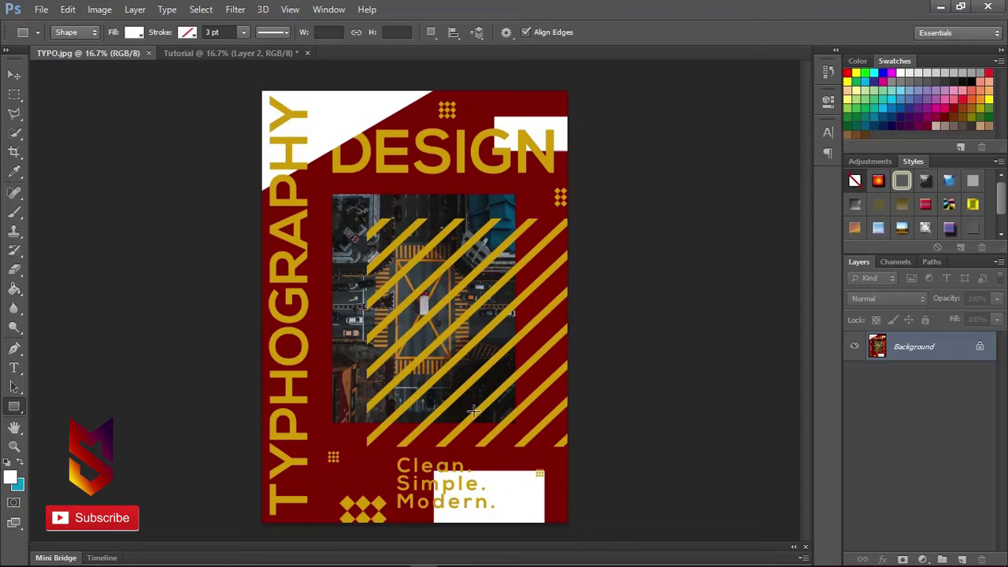
pyautogui.click(257, 54)
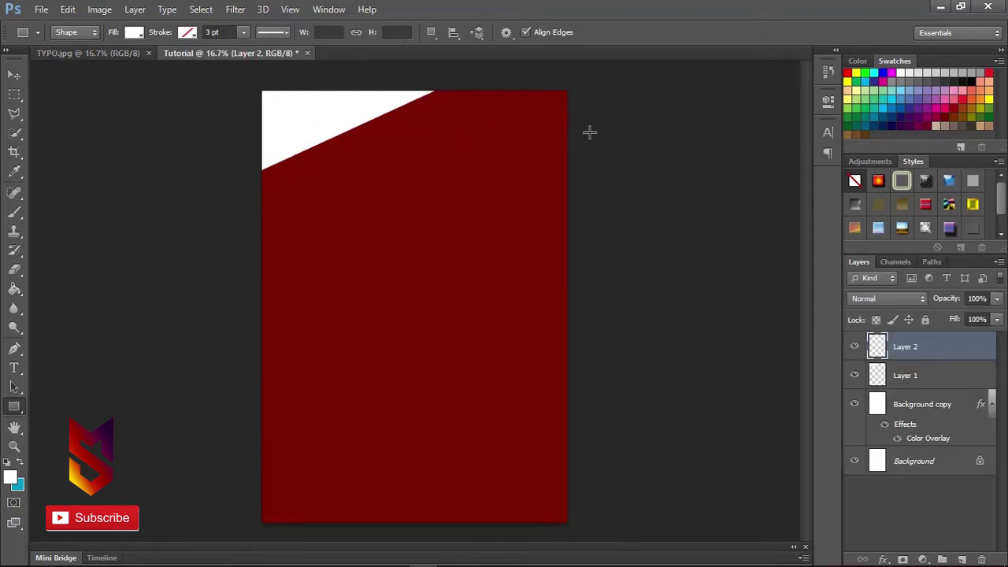
pyautogui.moveTo(592, 133); pyautogui.dragTo(493, 168)
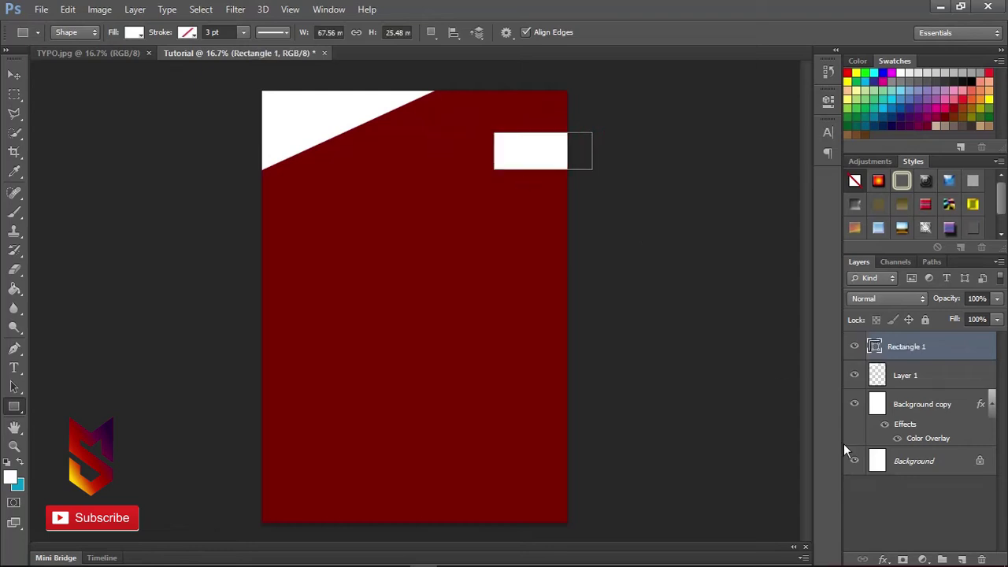
# Draw a second white rectangle about 63 by 36 mm overlapping the poster's bottom edge near the lower-right corner.
pyautogui.click(962, 557)
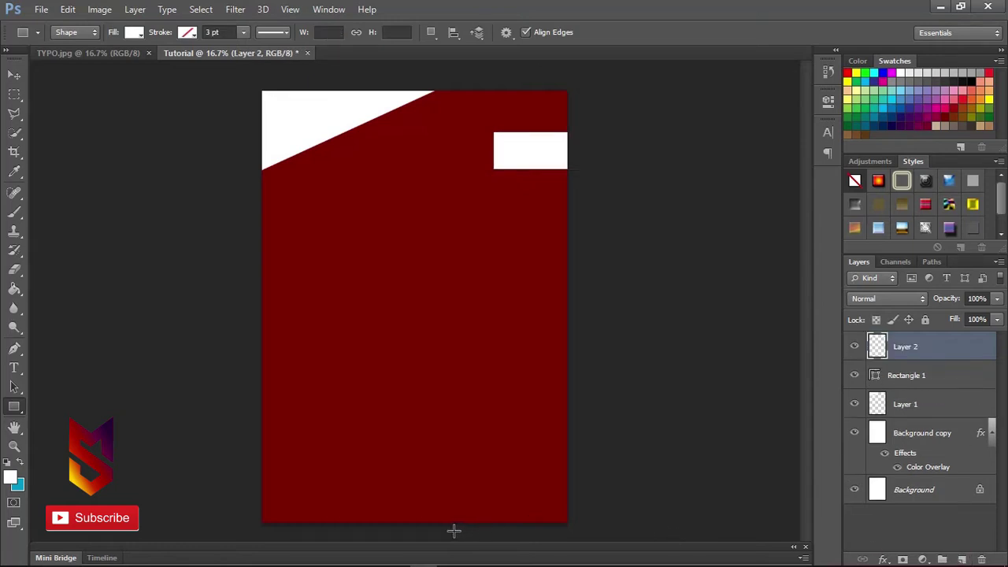
pyautogui.moveTo(454, 531); pyautogui.dragTo(546, 479)
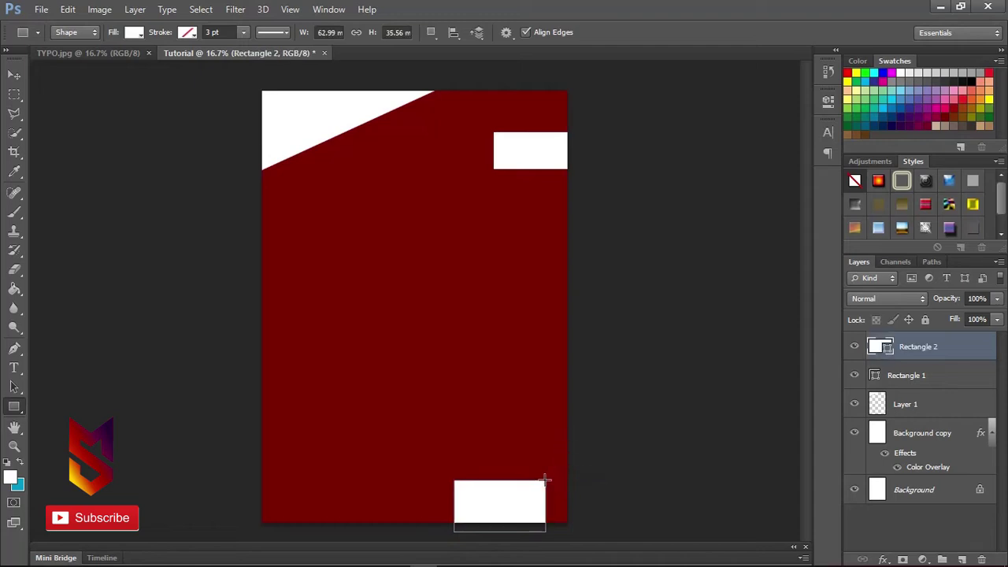
pyautogui.click(14, 75)
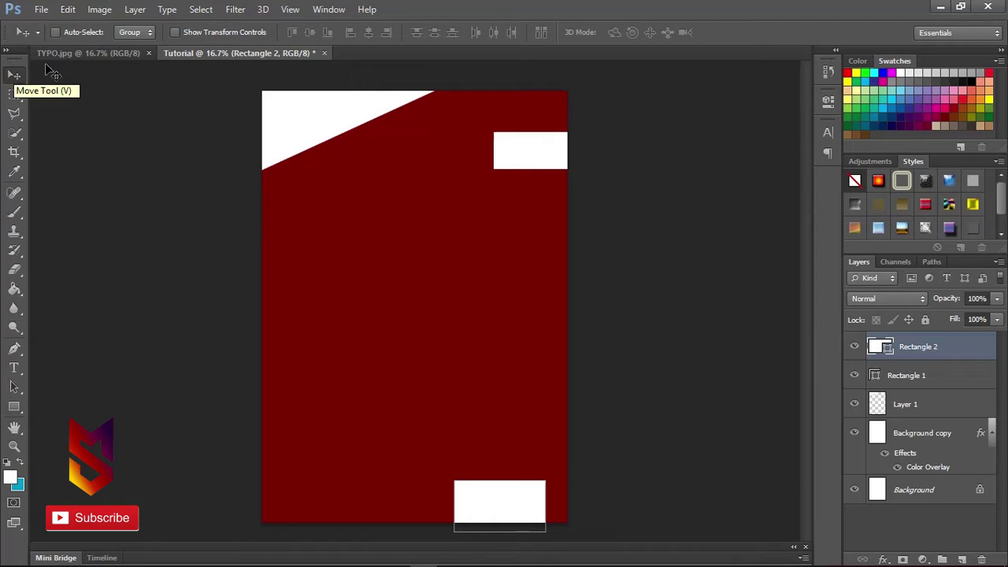
# Check the TYPO.jpg reference, add a new layer in Tutorial, and start a text line at 105 pt in the poster's upper area.
pyautogui.click(67, 52)
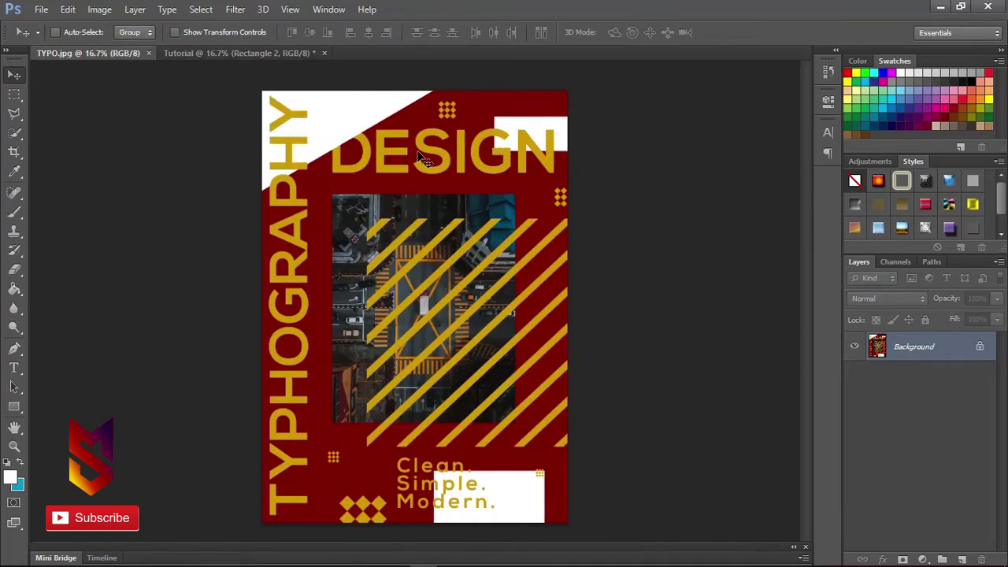
pyautogui.click(271, 54)
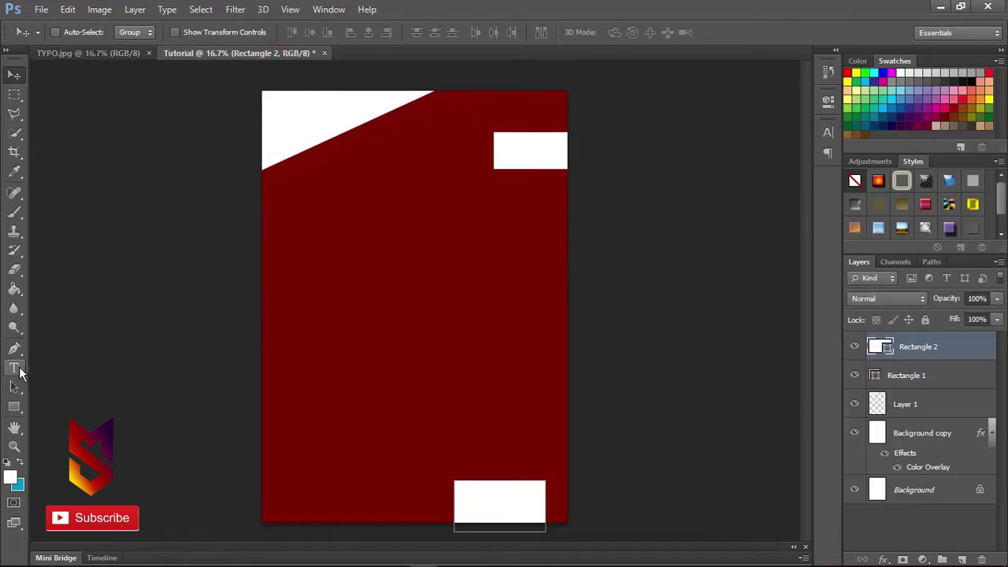
pyautogui.click(964, 559)
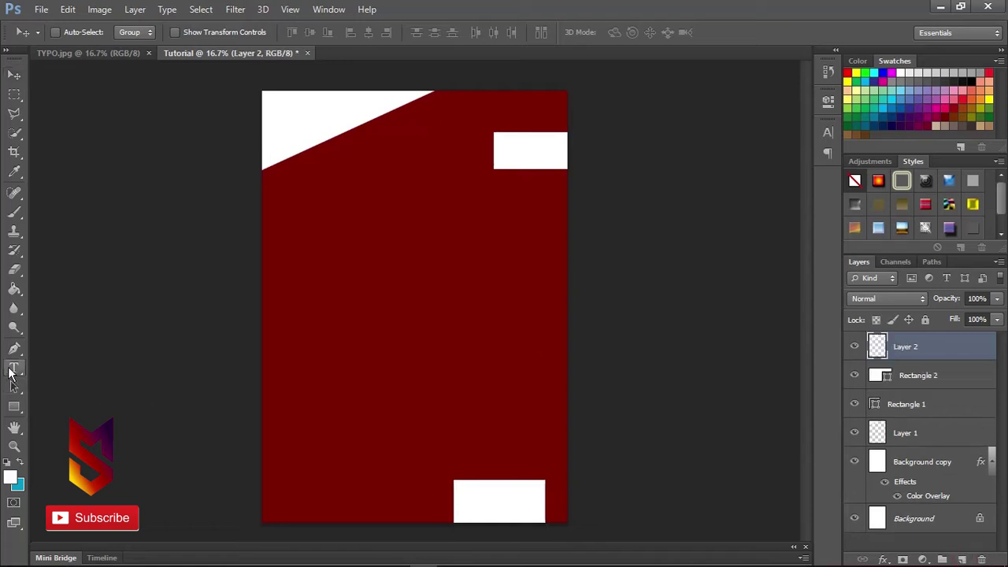
pyautogui.click(12, 370)
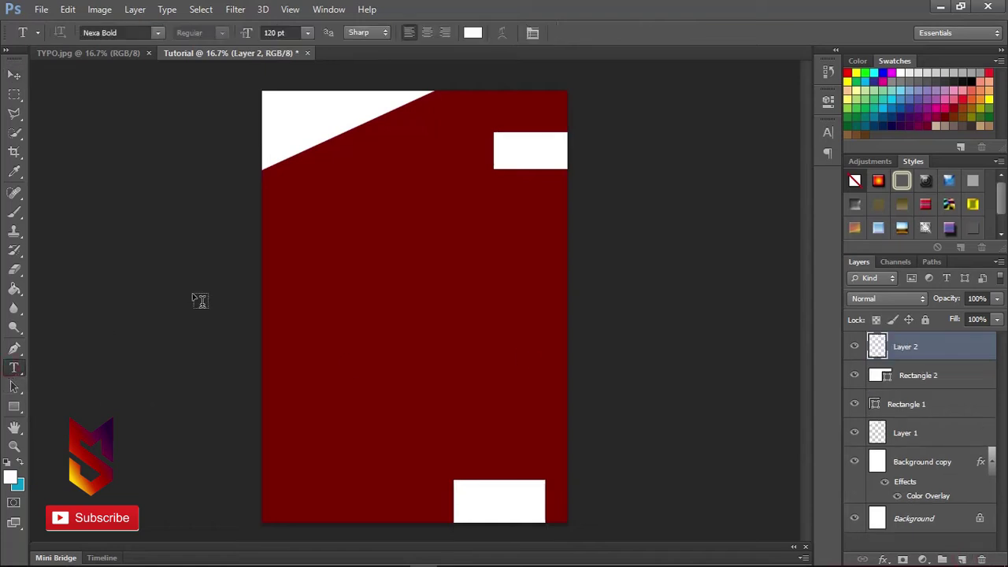
pyautogui.click(355, 269)
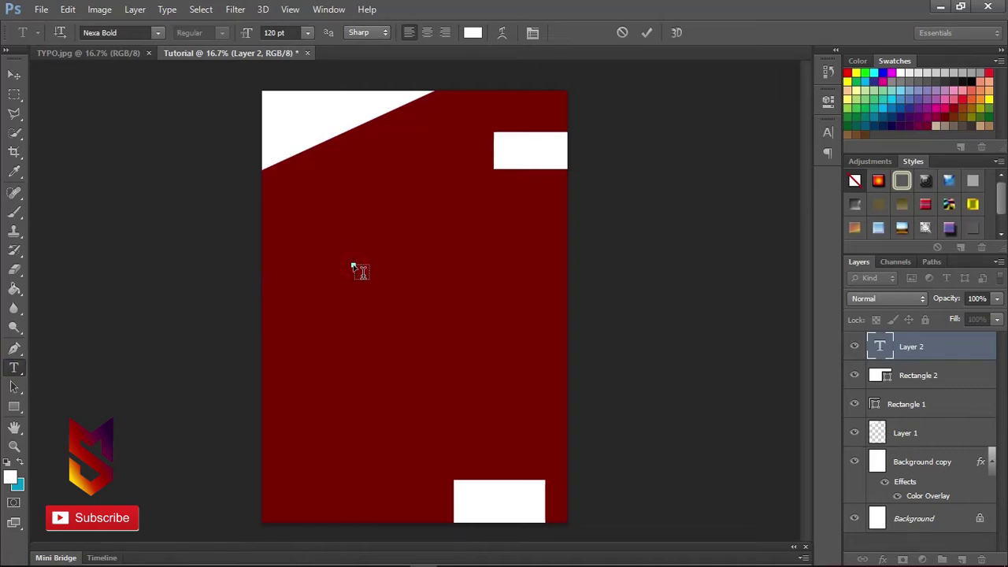
pyautogui.click(272, 32)
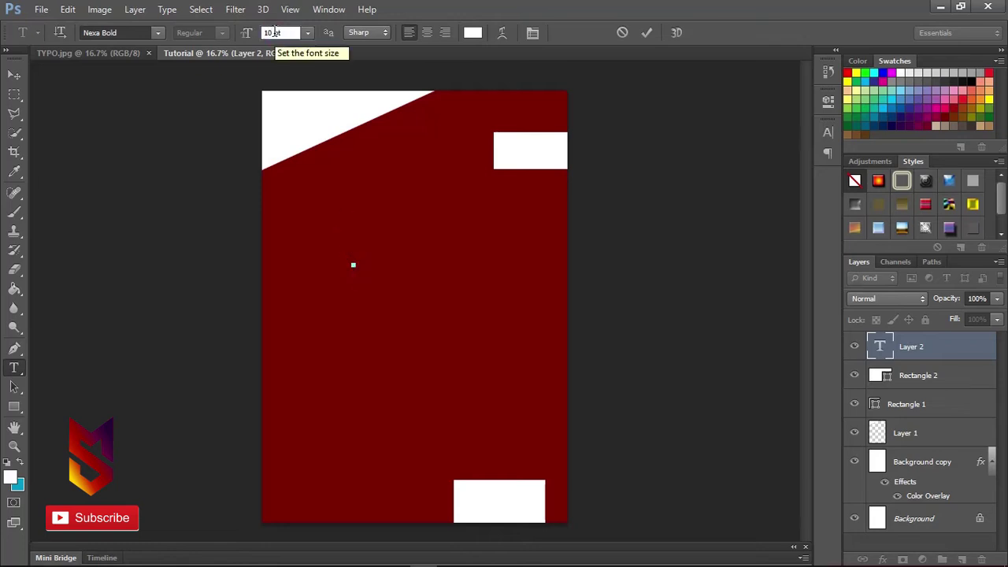
pyautogui.press('Return')
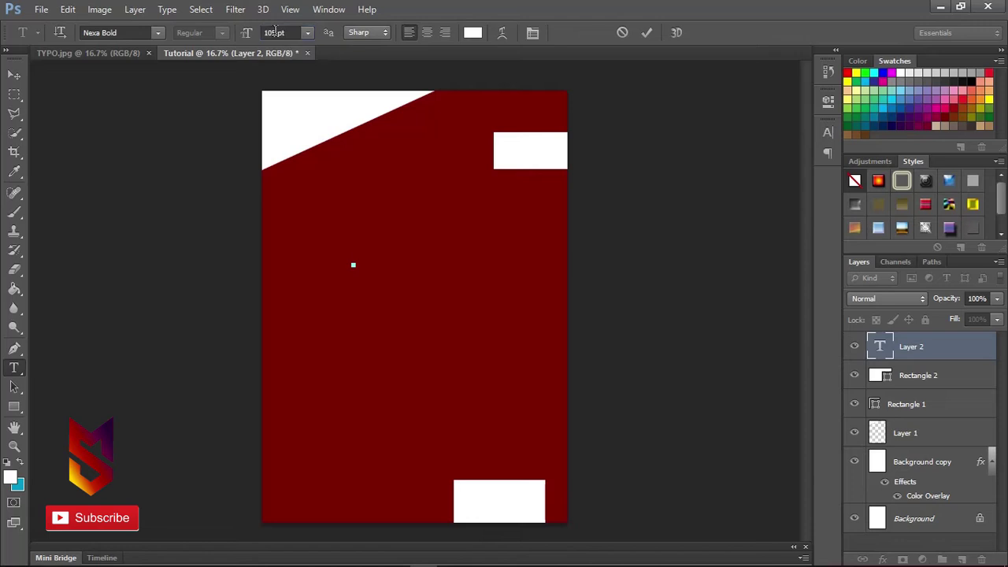
# Set the text color to golden yellow cd9b04.
pyautogui.click(473, 32)
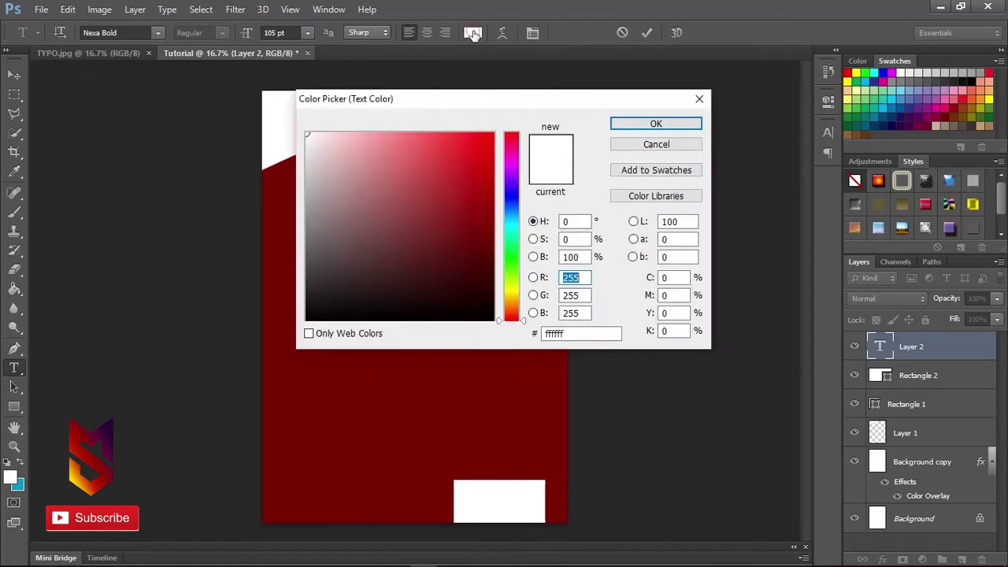
pyautogui.doubleClick(559, 333)
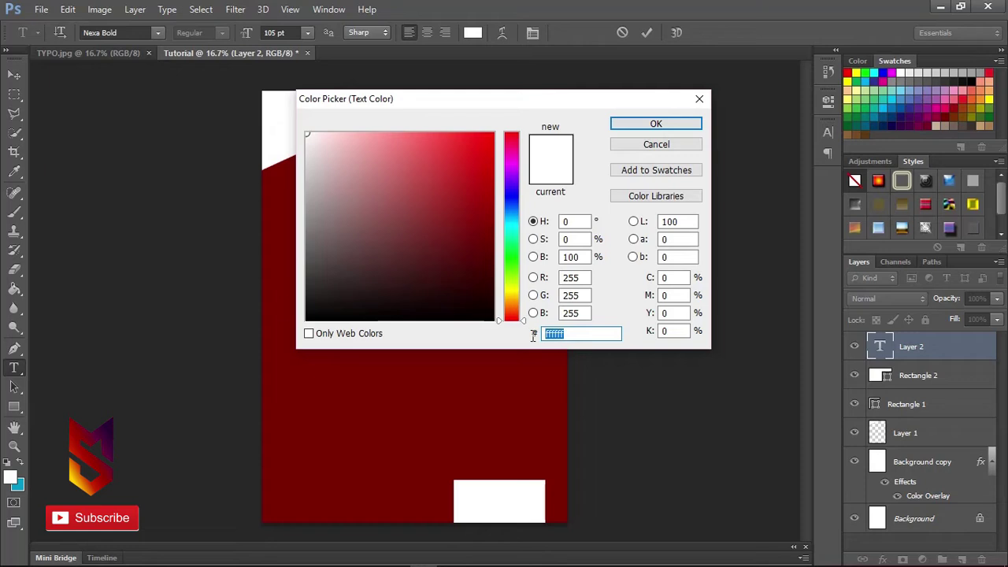
pyautogui.write('cd9')
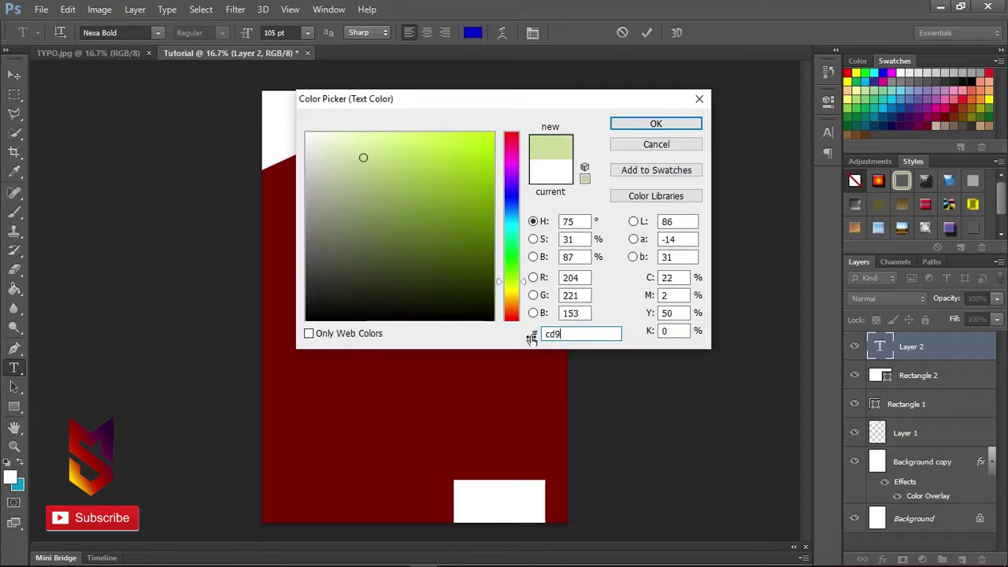
pyautogui.write('b04')
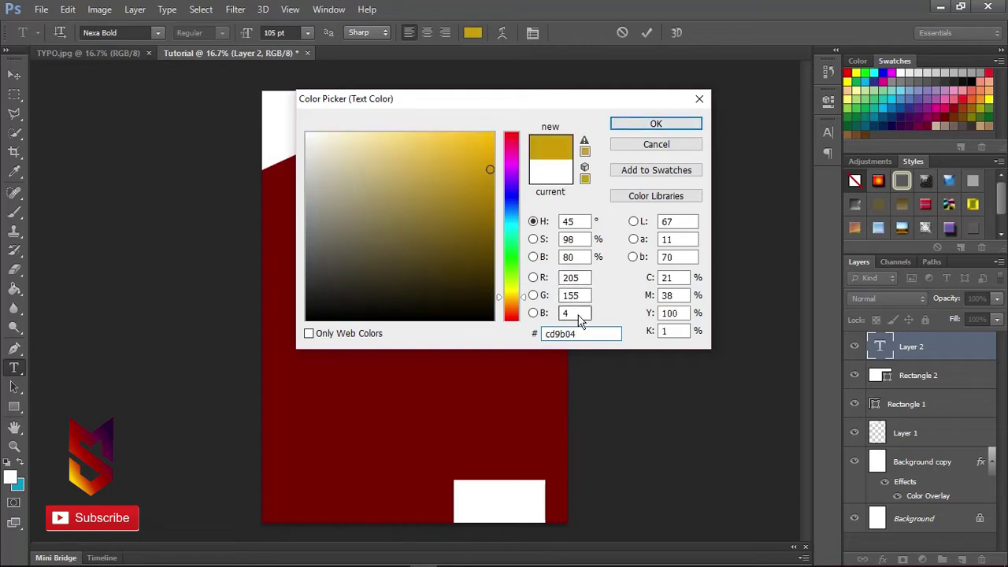
pyautogui.click(646, 124)
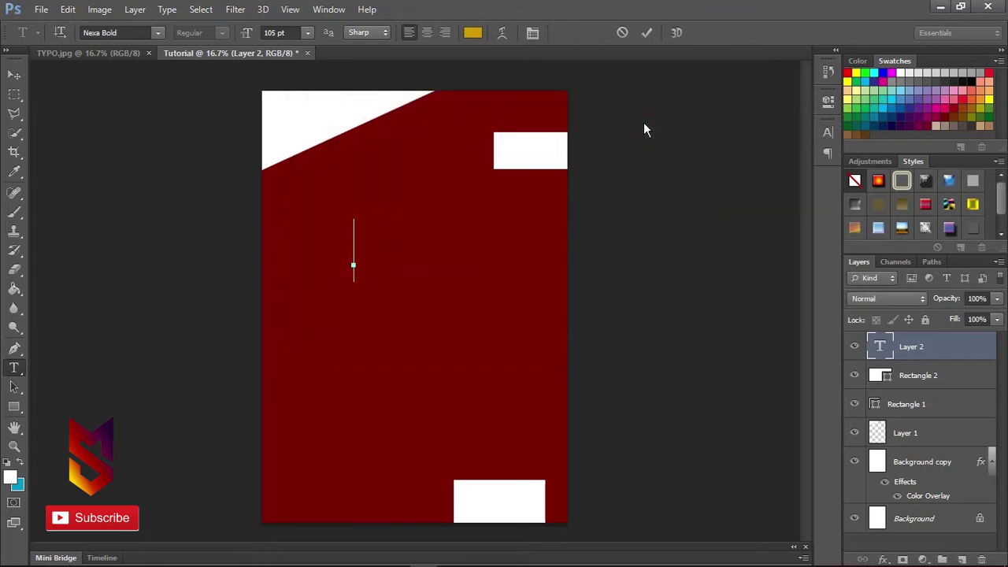
# Enter the text TYPOGRAPHY and move it so that it starts near the poster's left edge.
pyautogui.write('TY')
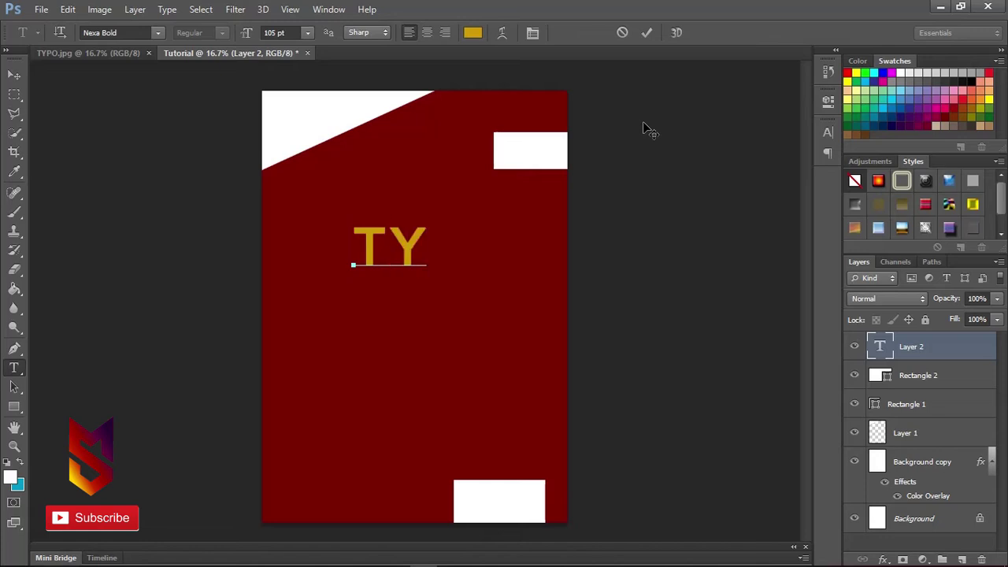
pyautogui.write('PO')
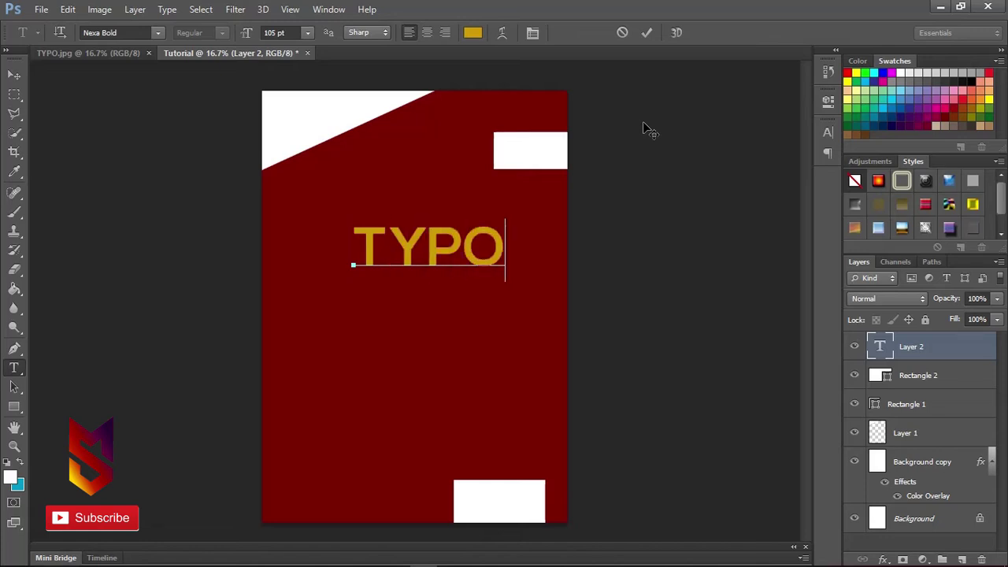
pyautogui.write('GR')
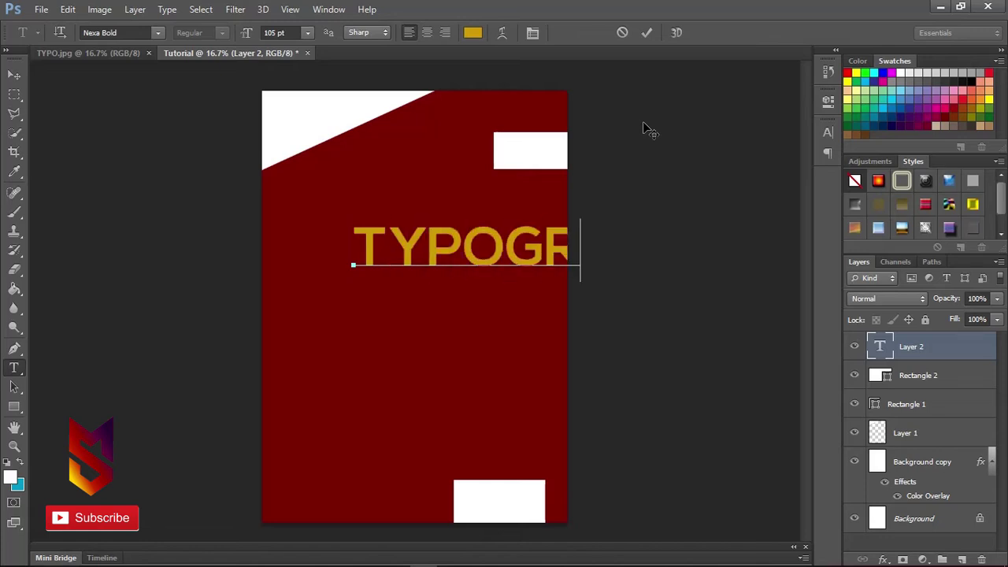
pyautogui.write('APHY')
pyautogui.click(14, 75)
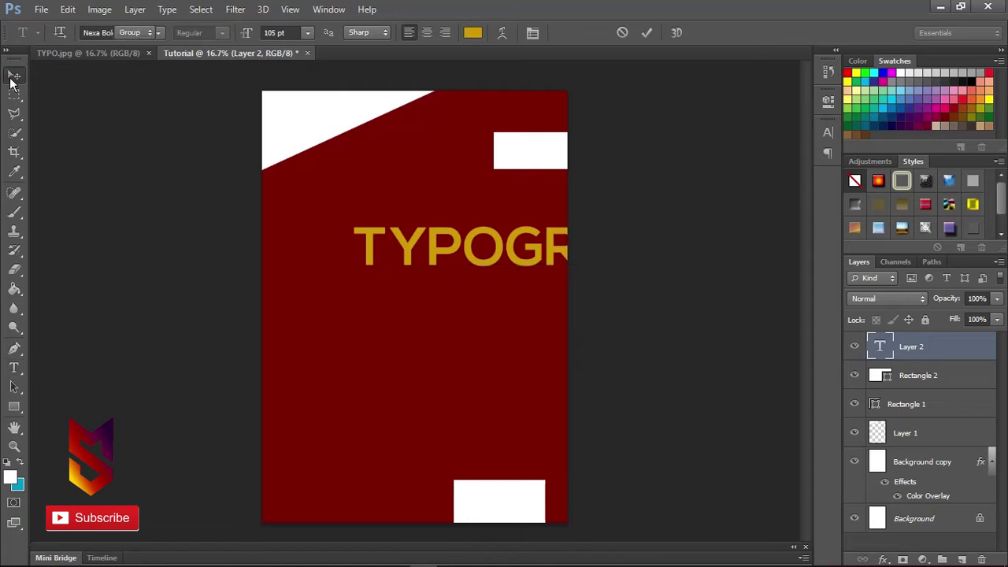
pyautogui.moveTo(432, 259); pyautogui.dragTo(352, 258)
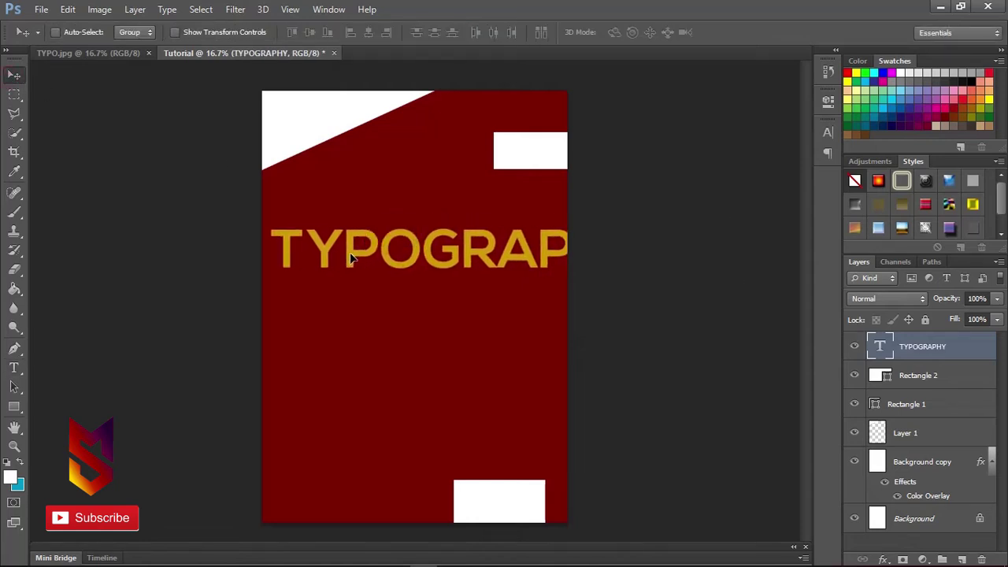
# Insert an H after the P so the title reads TYPHOGRAPHY, and compare it with the TYPO.jpg reference.
pyautogui.doubleClick(351, 258)
pyautogui.click(379, 252)
pyautogui.write('H')
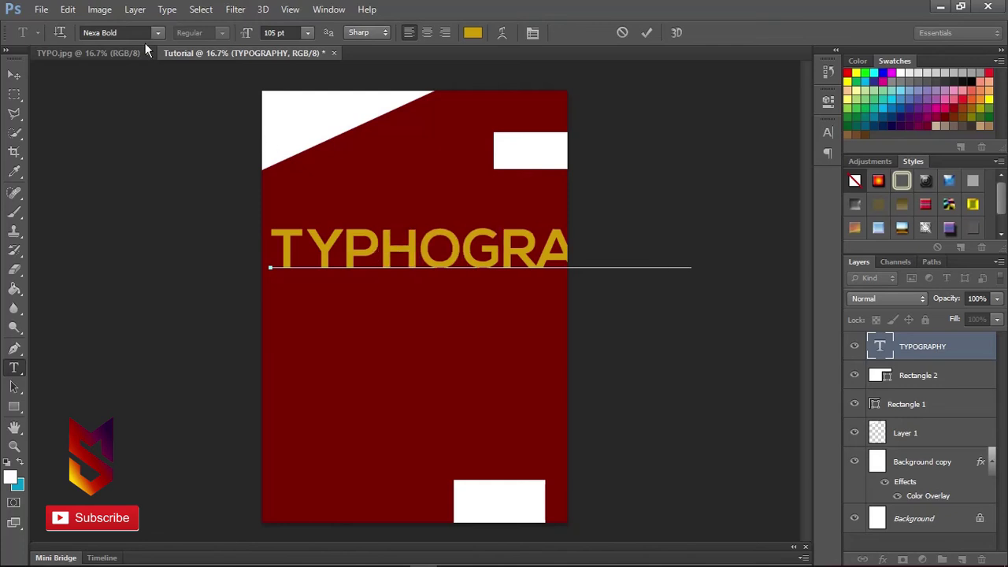
pyautogui.click(127, 53)
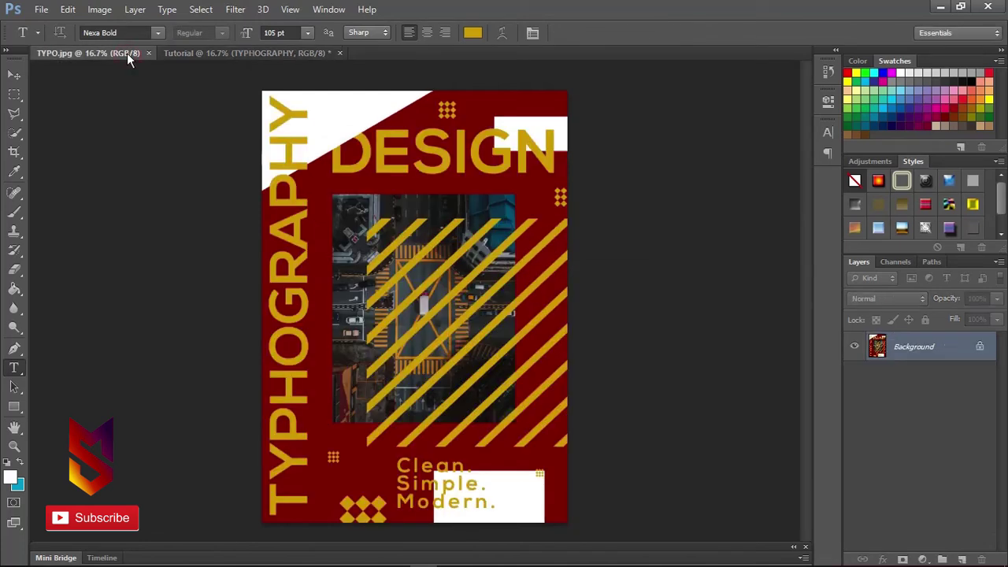
pyautogui.click(180, 54)
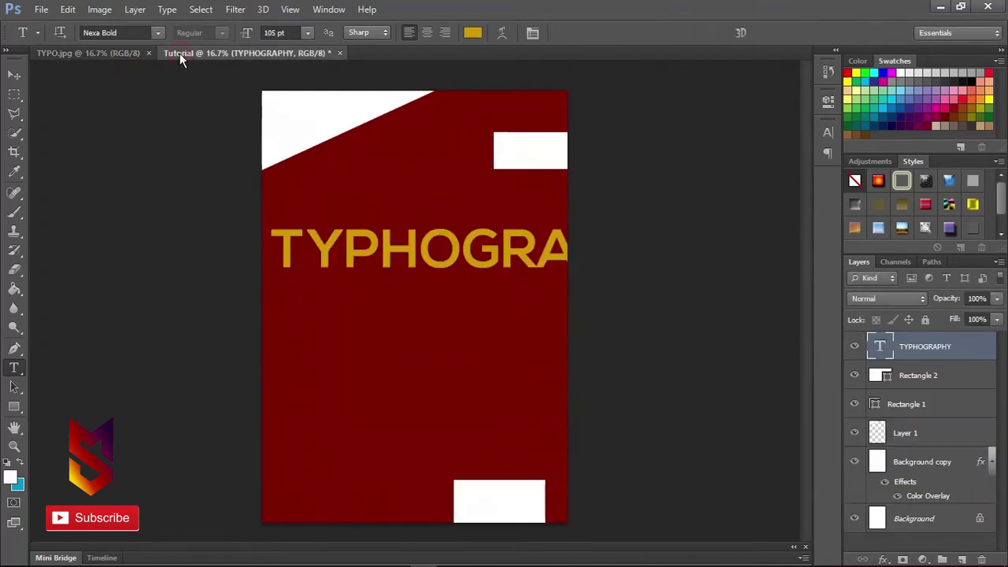
# Rotate the TYPHOGRAPHY text by -90 degrees with Free Transform.
pyautogui.click(14, 75)
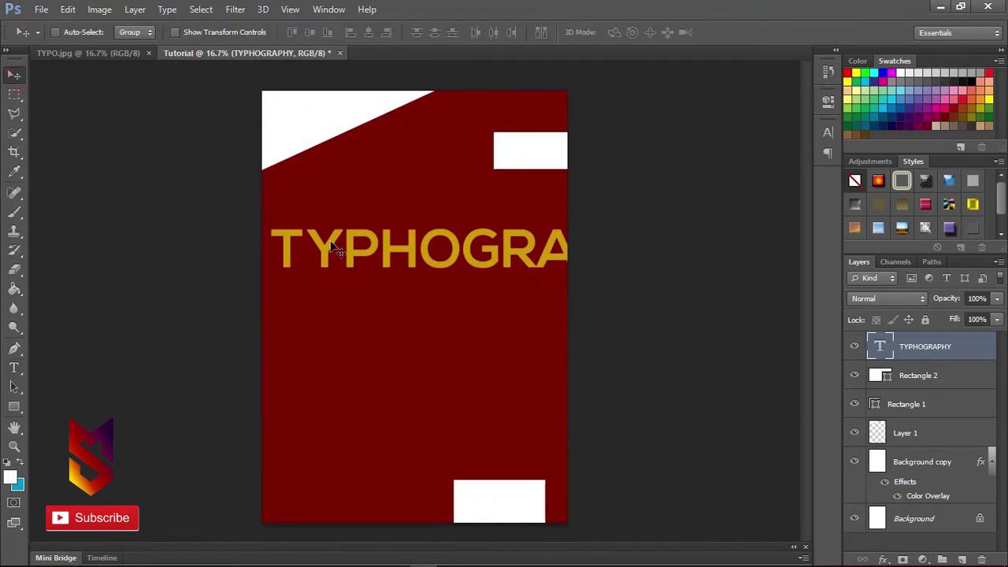
pyautogui.hotkey('ctrl', 't')
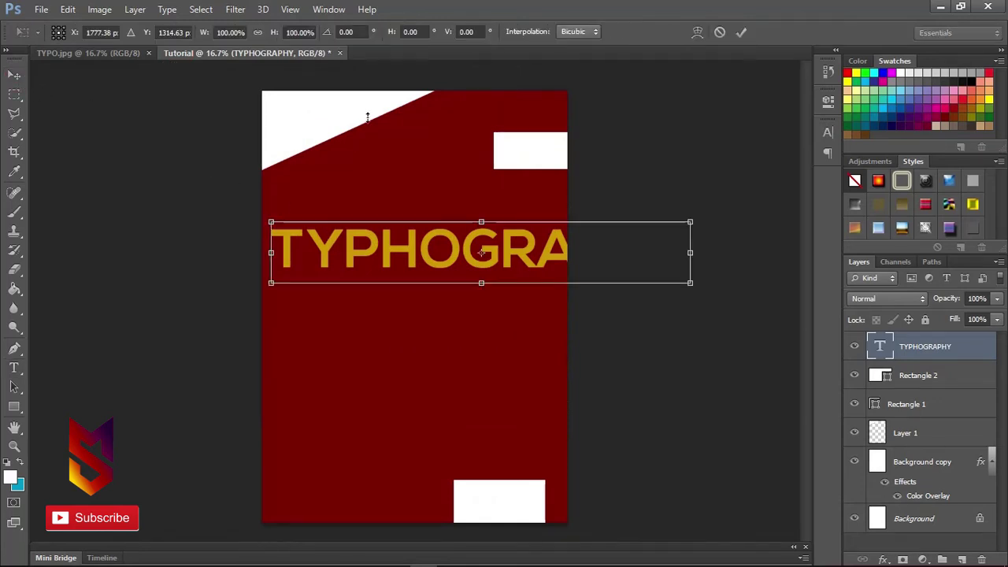
pyautogui.click(361, 33)
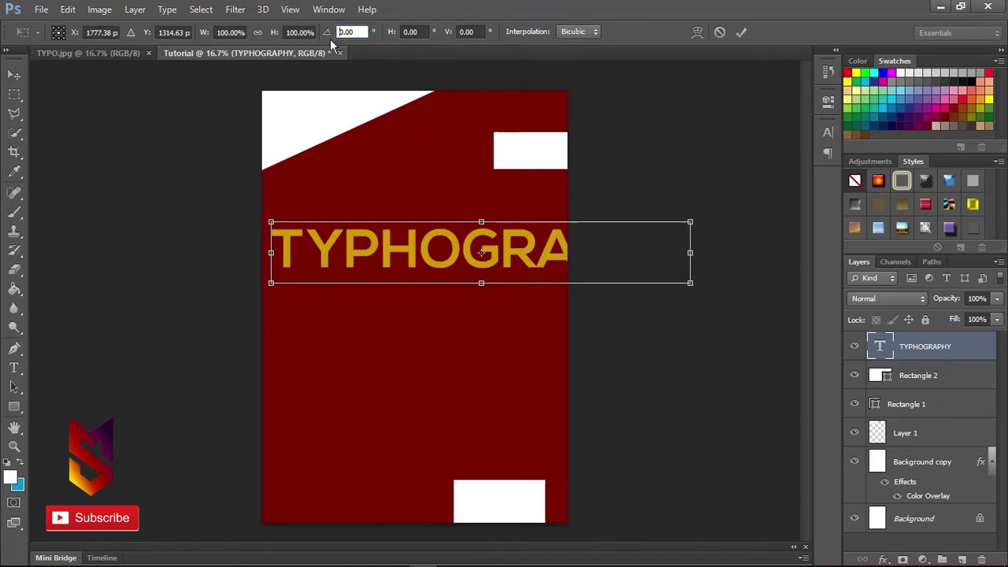
pyautogui.write('-90')
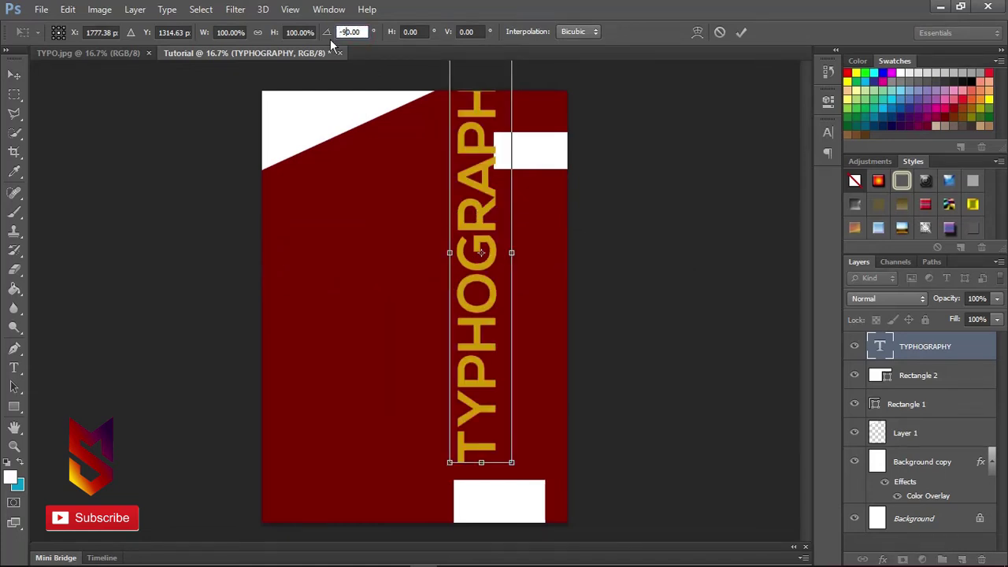
pyautogui.press('Return')
# Position the vertical TYPHOGRAPHY text along the poster's left edge, spanning its height, and apply the transform.
pyautogui.moveTo(486, 187); pyautogui.dragTo(312, 243)
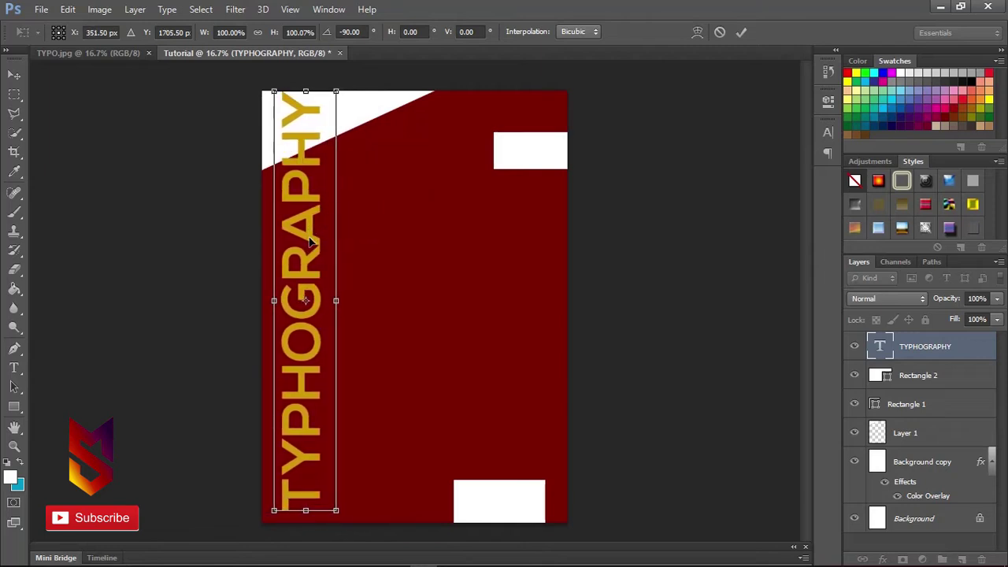
pyautogui.hotkey('shift', 'Down')
pyautogui.hotkey('shift', 'Down')
pyautogui.hotkey('shift', 'Down')
pyautogui.hotkey('shift', 'Down')
pyautogui.hotkey('shift', 'Left')
pyautogui.hotkey('shift', 'Left')
pyautogui.hotkey('shift', 'Left')
pyautogui.hotkey('shift', 'Left')
pyautogui.hotkey('shift', 'Left')
pyautogui.hotkey('shift', 'Left')
pyautogui.hotkey('shift', 'Left')
pyautogui.hotkey('shift', 'Left')
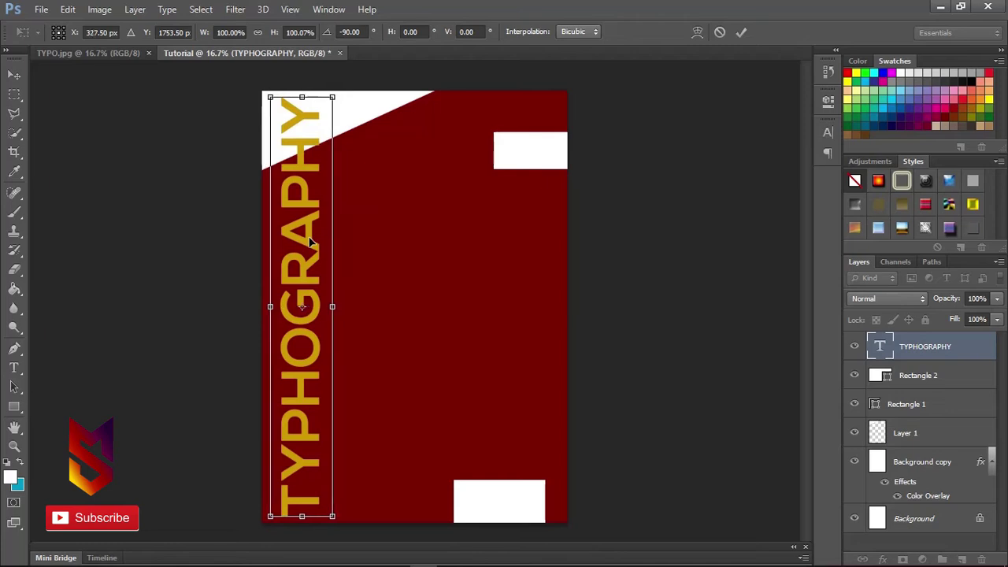
pyautogui.hotkey('shift', 'Left')
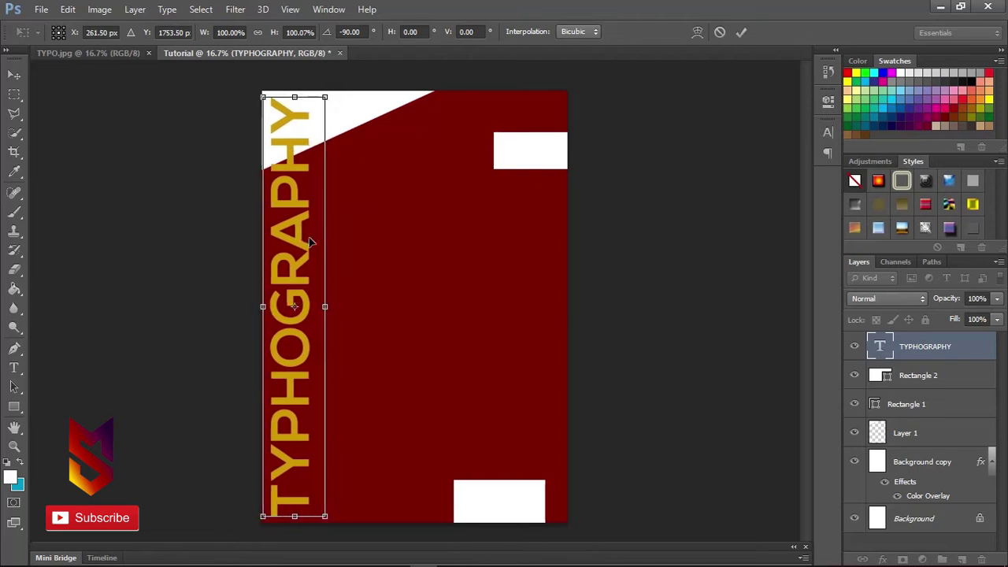
pyautogui.press('Return')
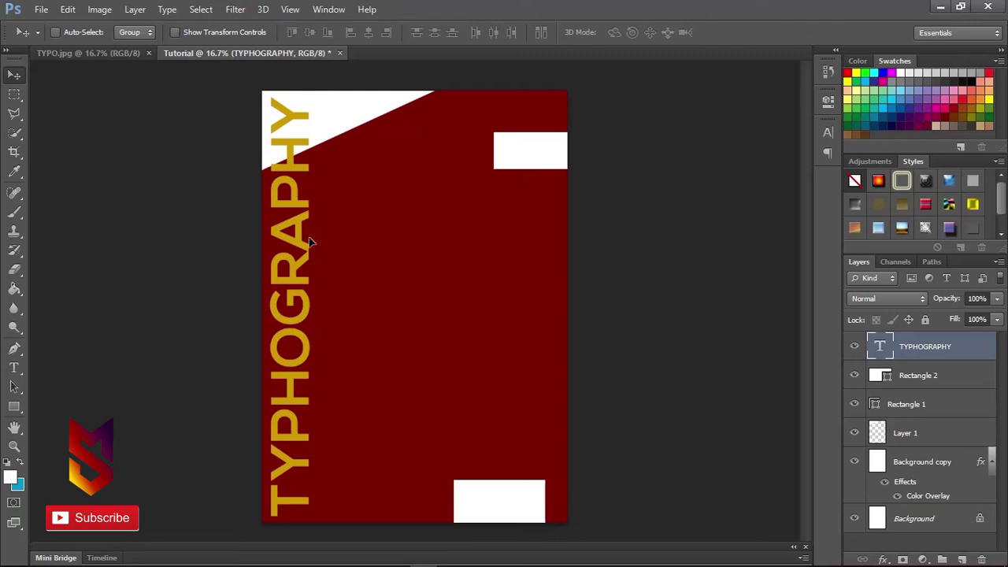
# Add a new layer and enter the text DESIGN at 120 pt in the poster's upper area, beside the vertical title.
pyautogui.click(963, 558)
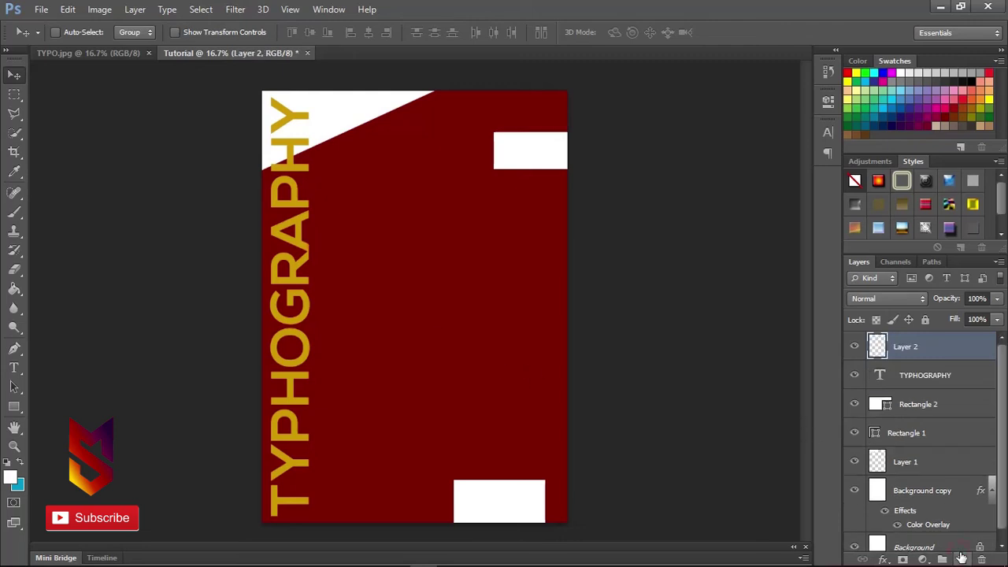
pyautogui.click(15, 369)
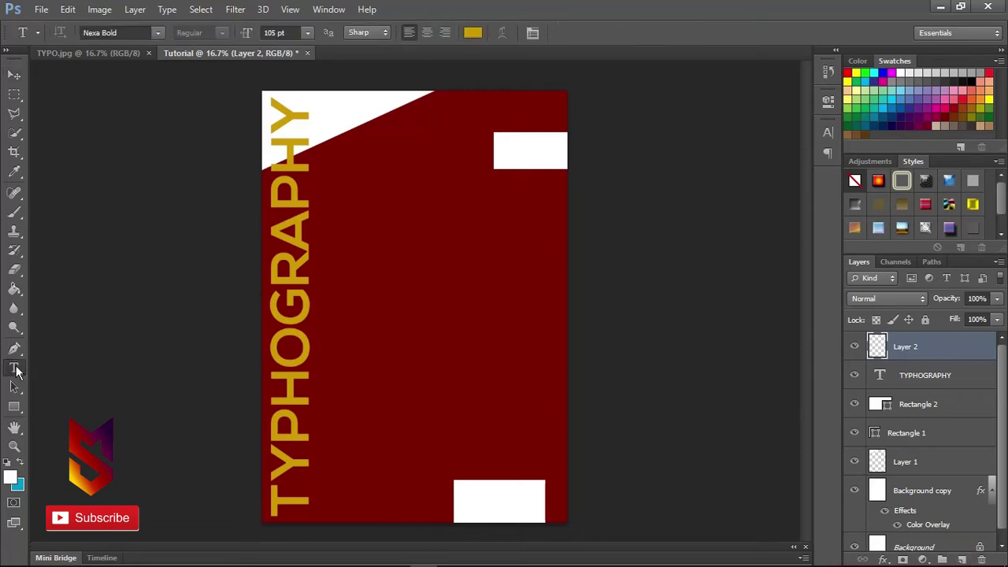
pyautogui.click(367, 216)
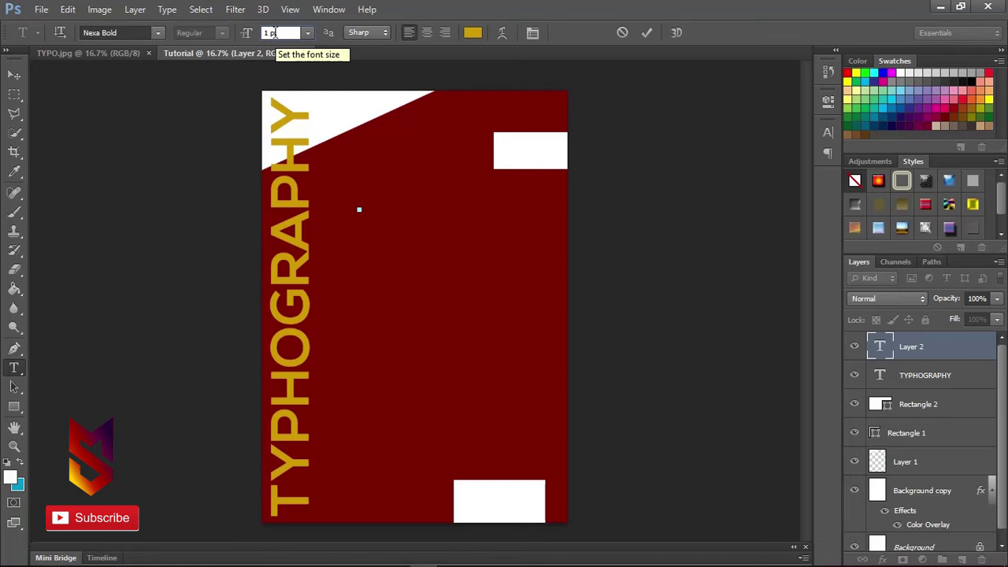
pyautogui.write('20')
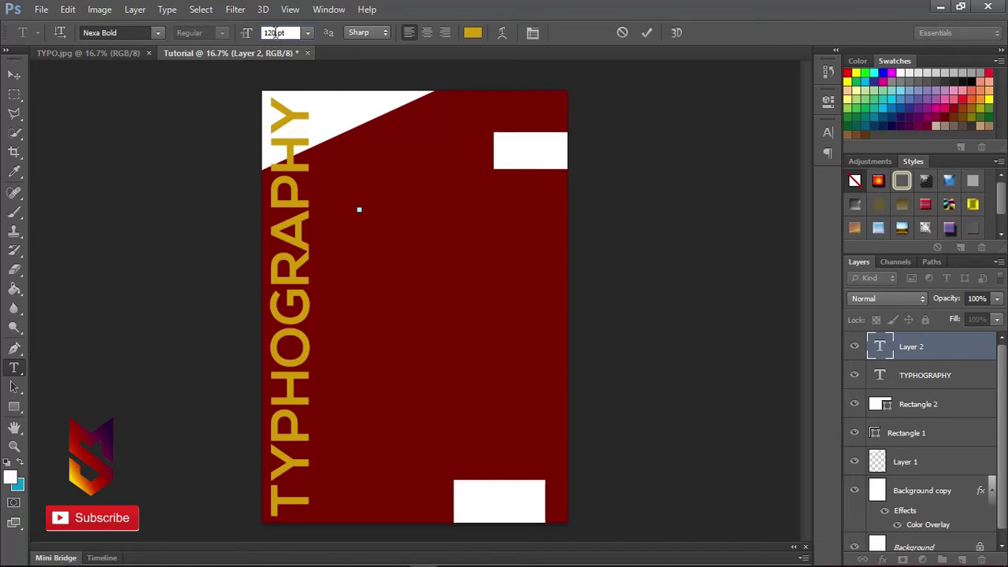
pyautogui.press('Return')
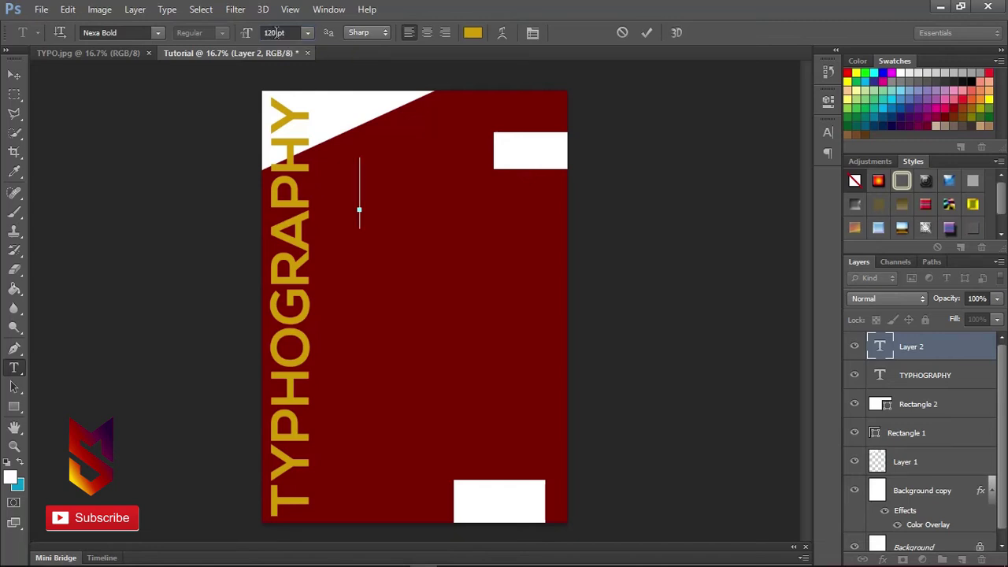
pyautogui.write('DESI')
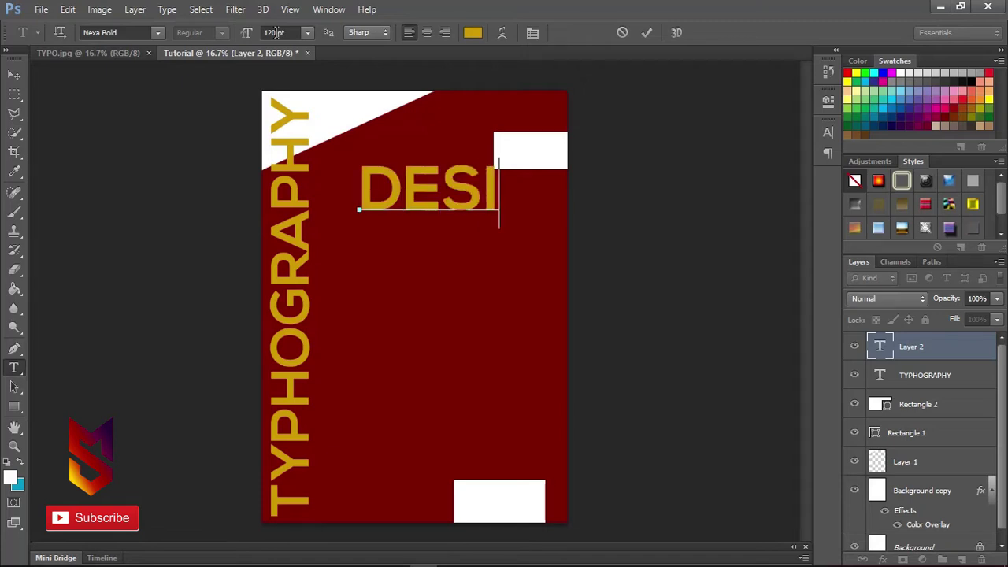
pyautogui.write('GN')
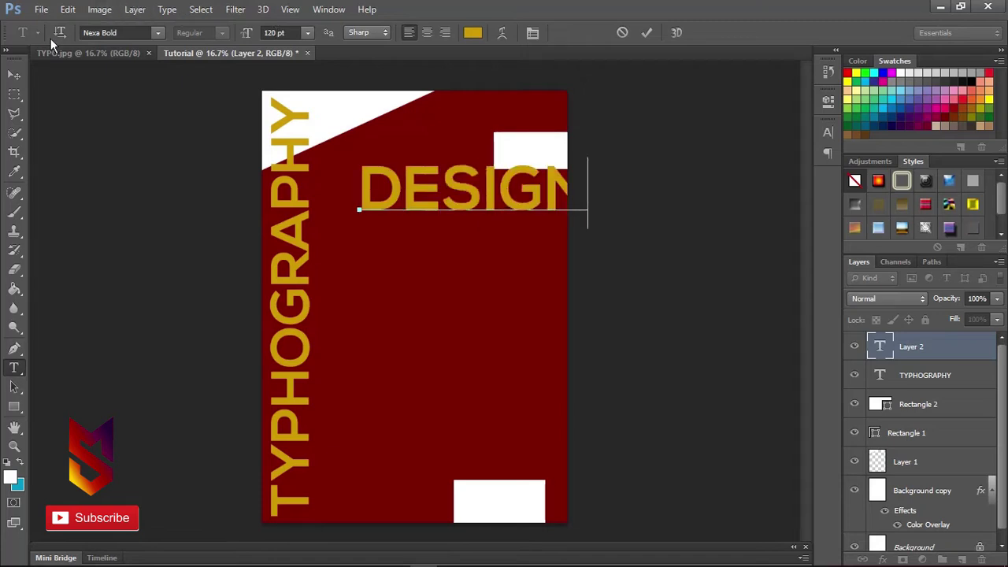
# Move the DESIGN text up beside the vertical title and compare its placement with the TYPO.jpg reference.
pyautogui.click(14, 74)
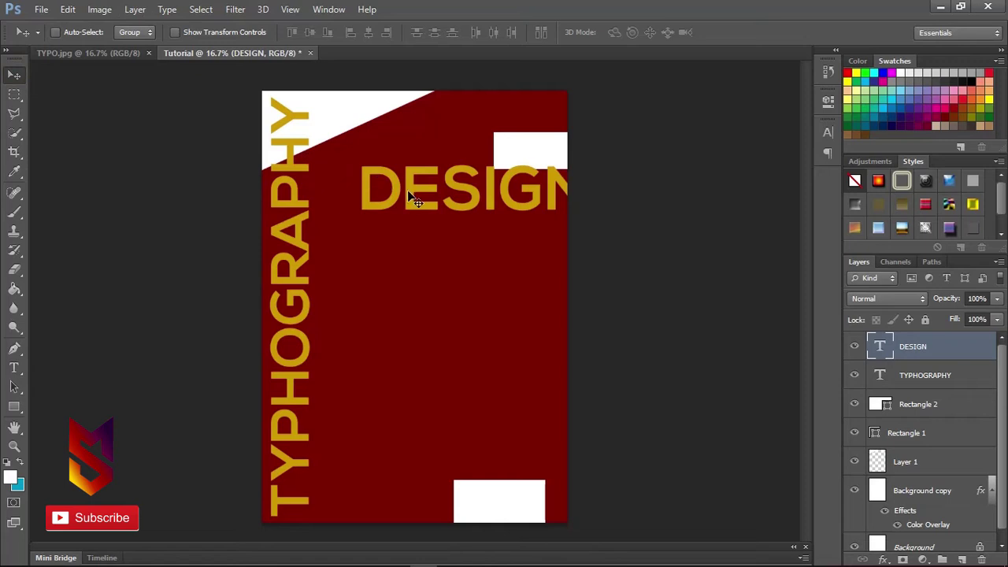
pyautogui.moveTo(408, 193); pyautogui.dragTo(365, 167)
pyautogui.click(112, 55)
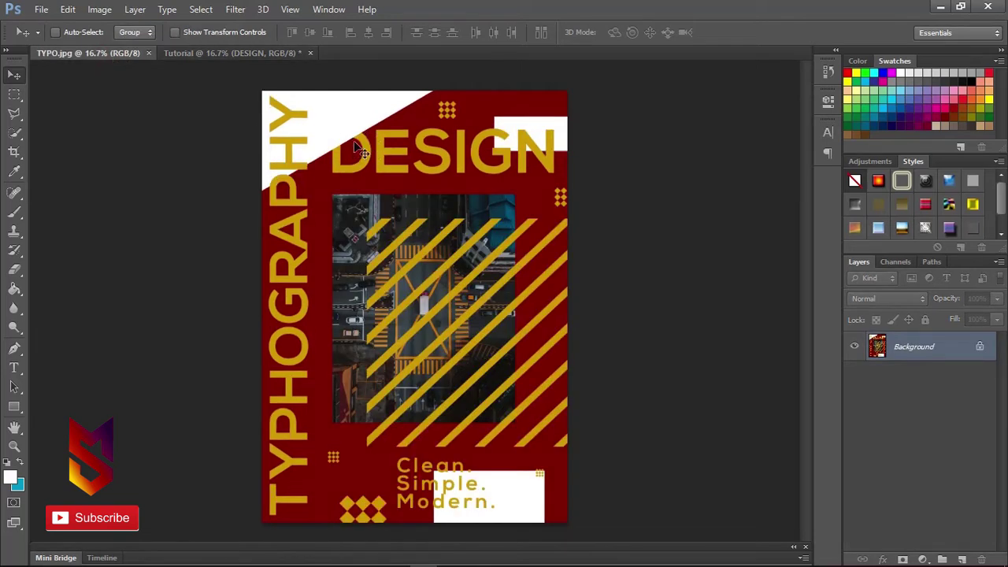
pyautogui.click(240, 55)
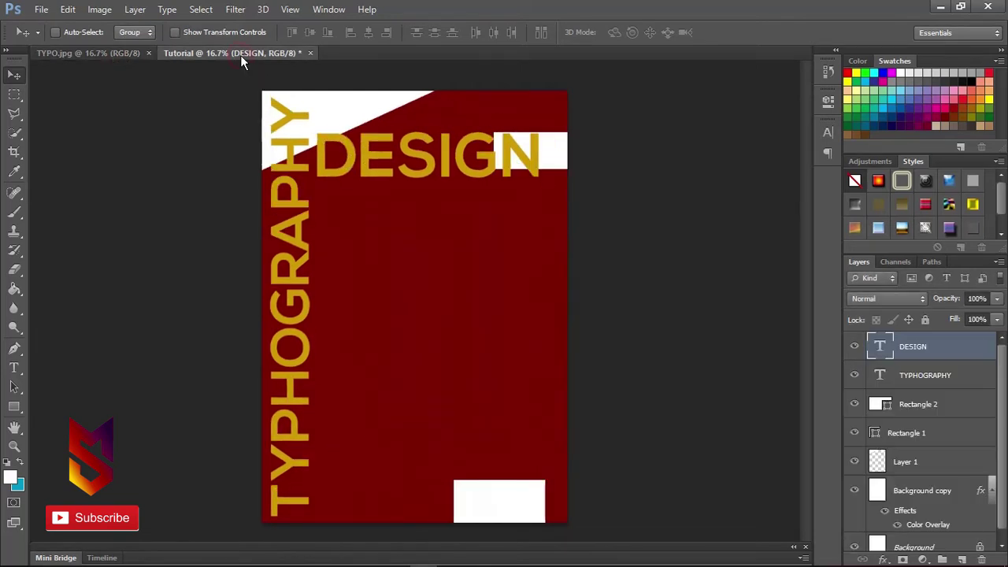
# Enlarge the DESIGN text to 125 pt and shift it slightly upward on the poster.
pyautogui.click(13, 368)
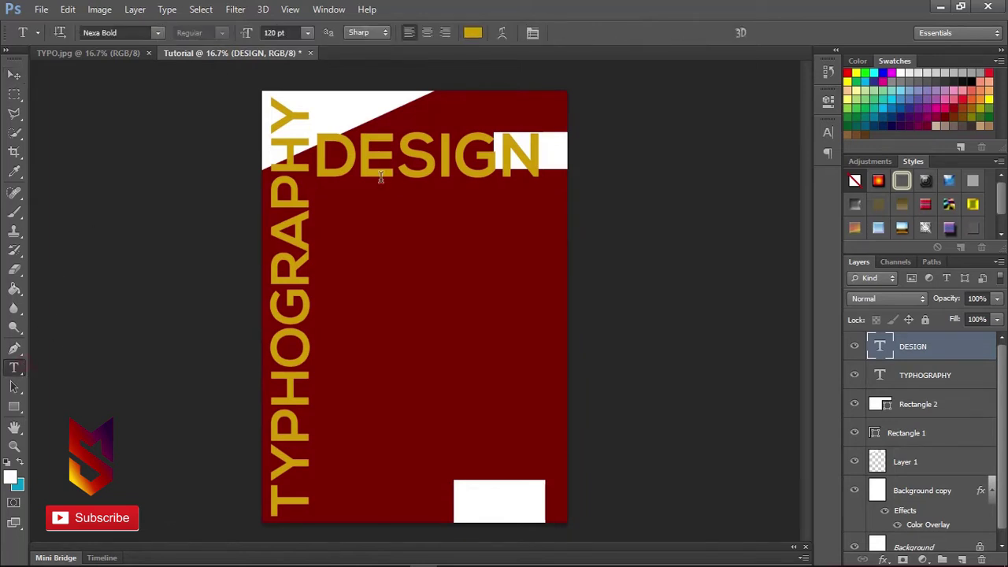
pyautogui.click(407, 168)
pyautogui.hotkey('ctrl', 'a')
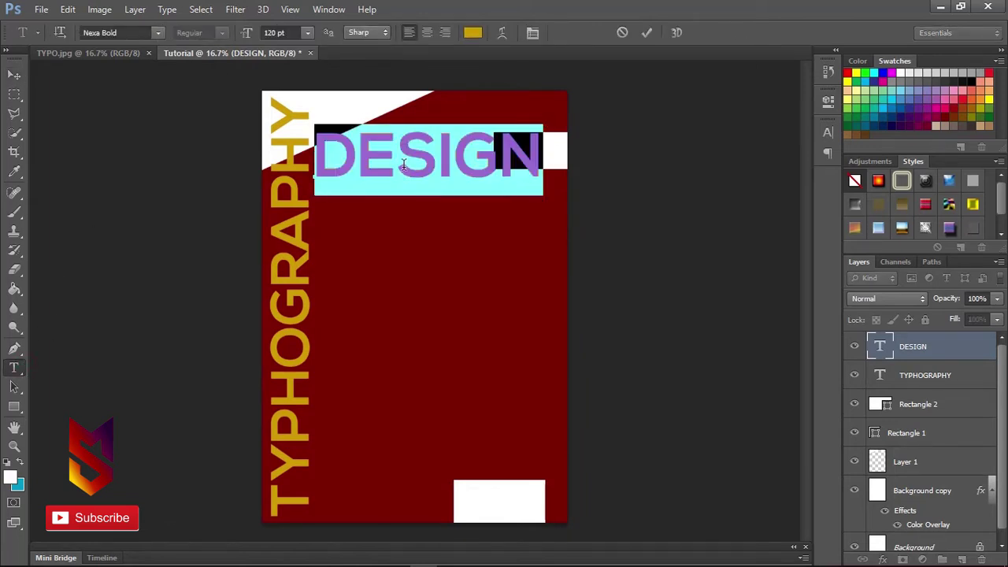
pyautogui.click(269, 32)
pyautogui.write('125')
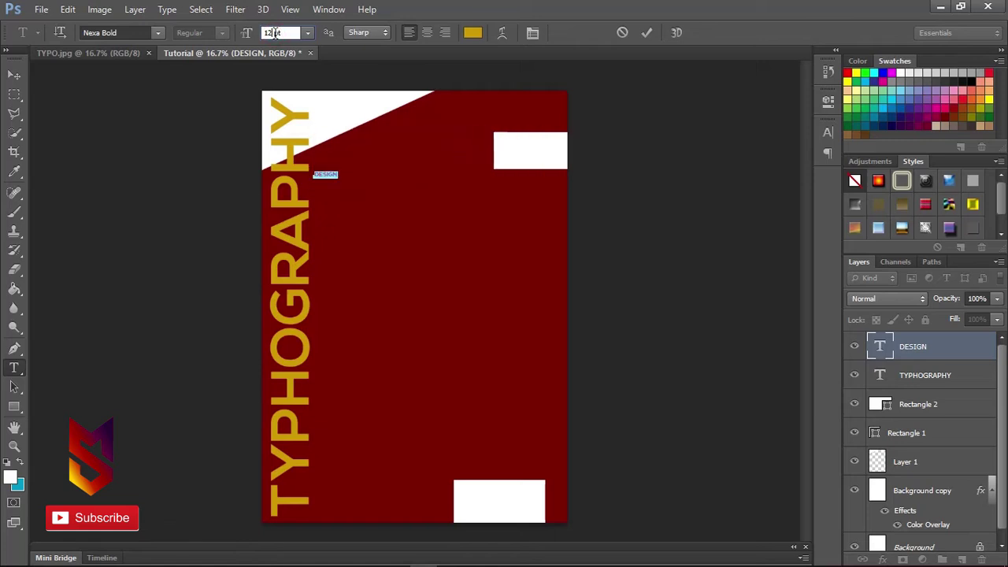
pyautogui.press('Return')
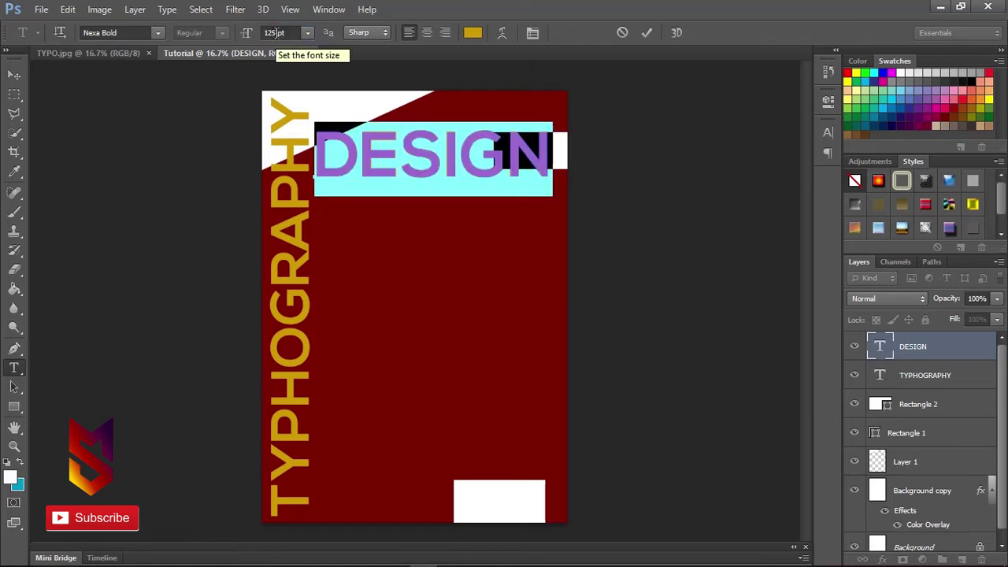
pyautogui.click(15, 75)
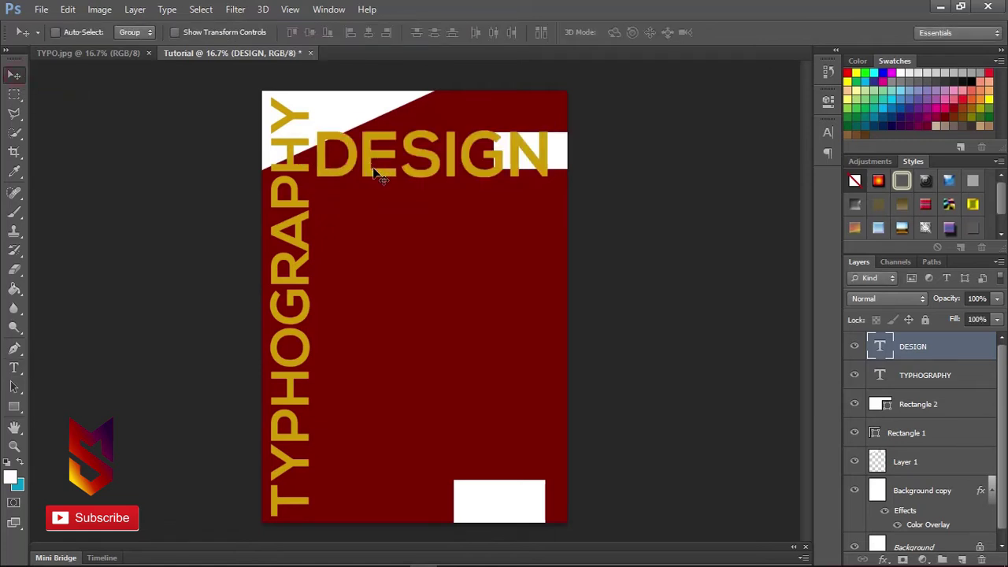
pyautogui.moveTo(378, 175); pyautogui.dragTo(378, 169)
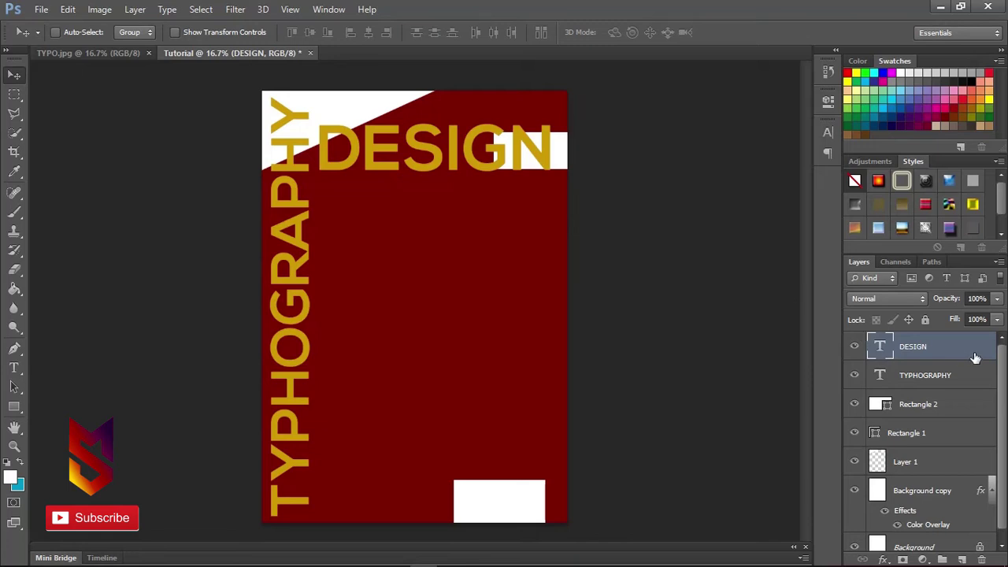
# Reorder the layers so DESIGN sits below Layer 1 and Rectangle 1 sits directly beneath DESIGN.
pyautogui.click(943, 466)
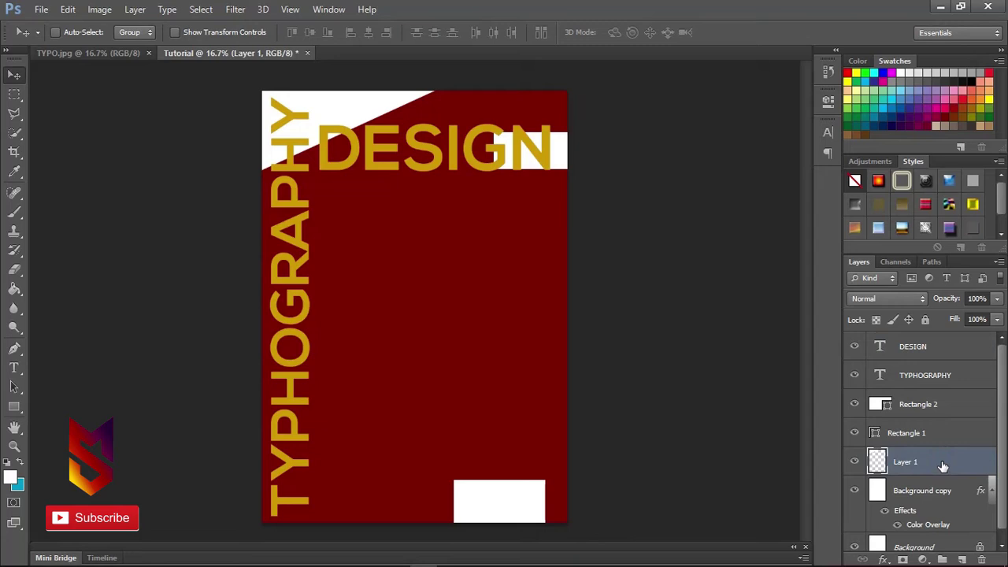
pyautogui.click(951, 351)
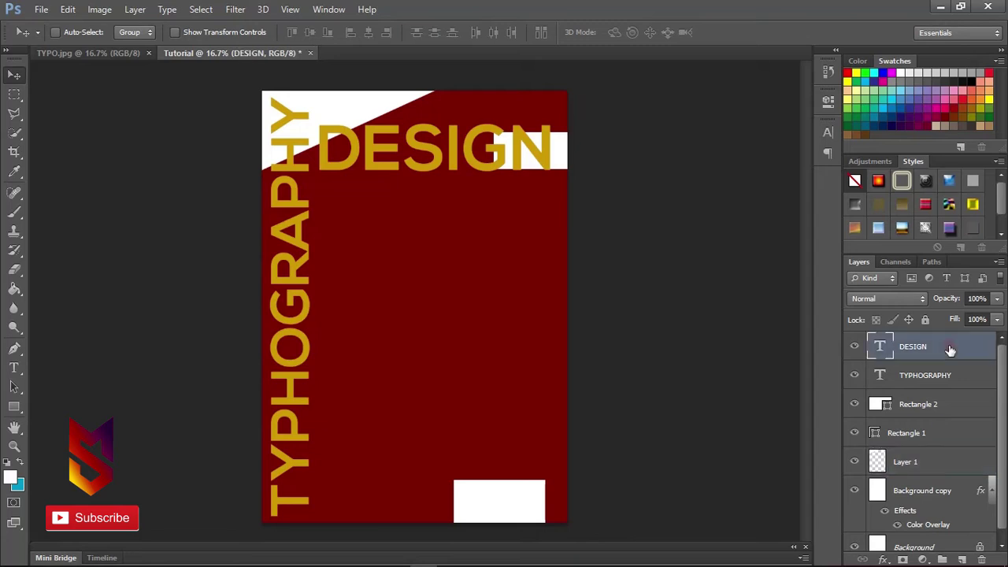
pyautogui.moveTo(953, 349); pyautogui.dragTo(940, 473)
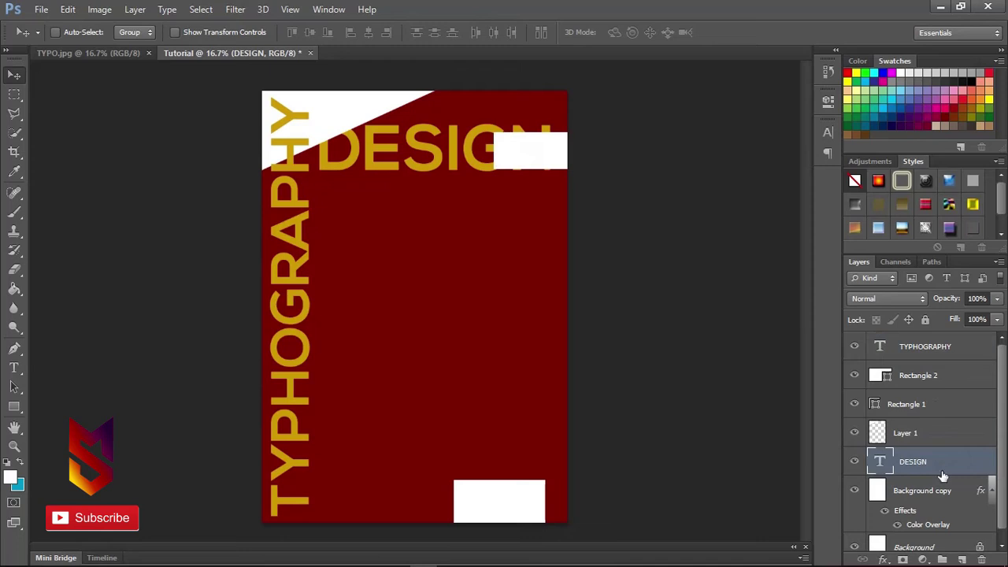
pyautogui.click(961, 405)
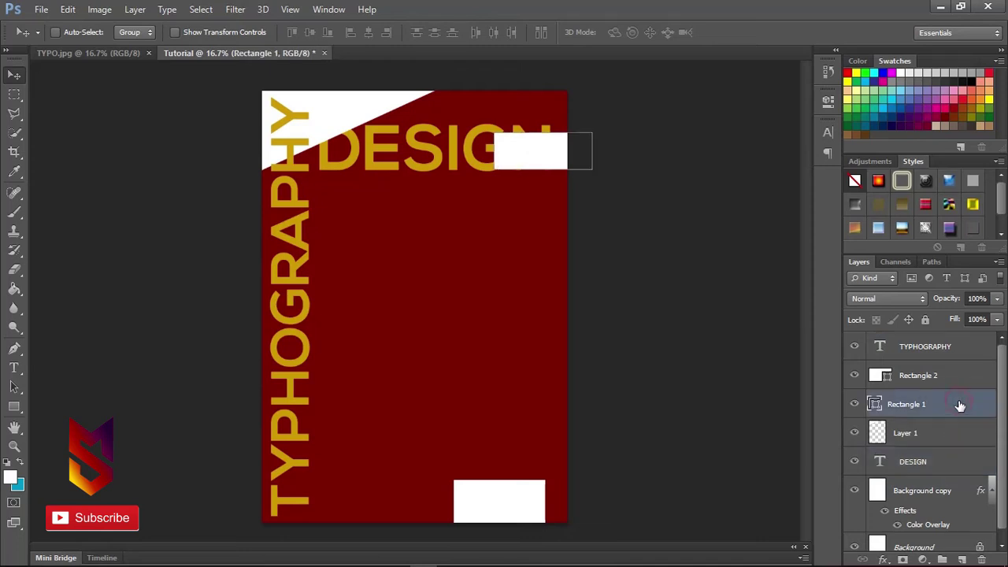
pyautogui.moveTo(966, 407); pyautogui.dragTo(972, 475)
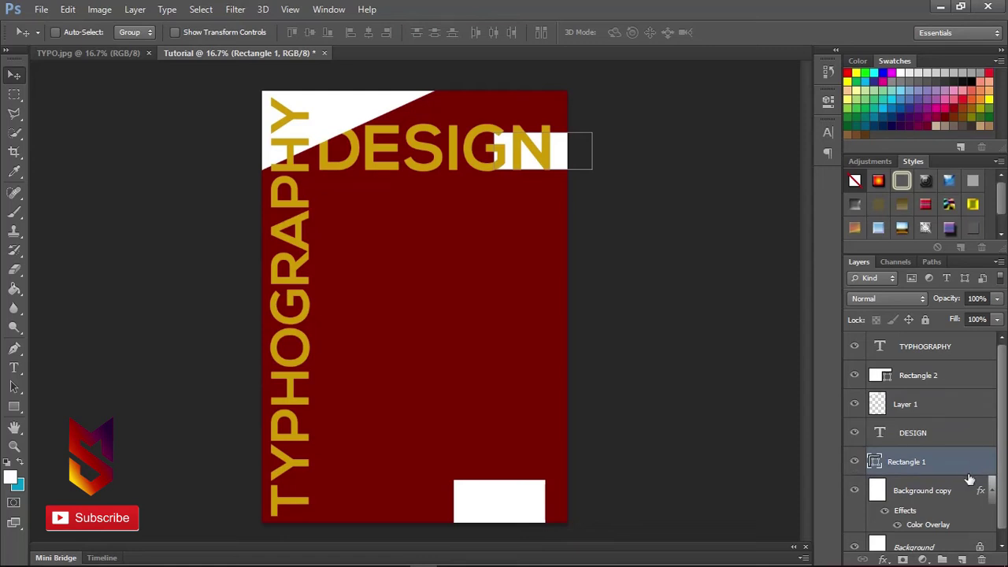
# Raise the Rectangle 1 shape so it sits behind the upper part of the G and N in DESIGN, with small nudges.
pyautogui.moveTo(559, 158); pyautogui.dragTo(557, 145)
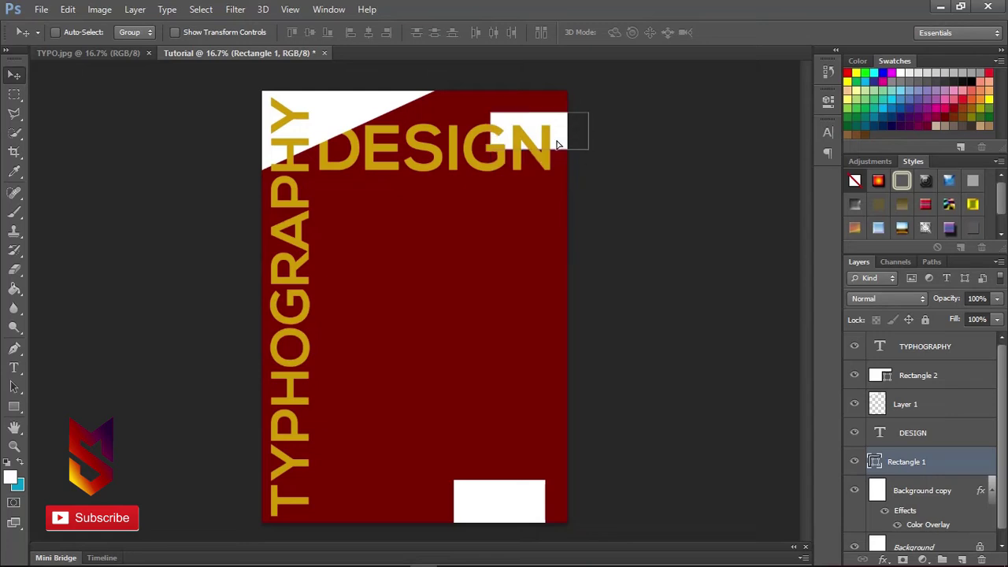
pyautogui.hotkey('shift', 'Down')
pyautogui.hotkey('shift', 'Down')
pyautogui.hotkey('shift', 'Down')
pyautogui.hotkey('shift', 'Down')
pyautogui.hotkey('shift', 'Left')
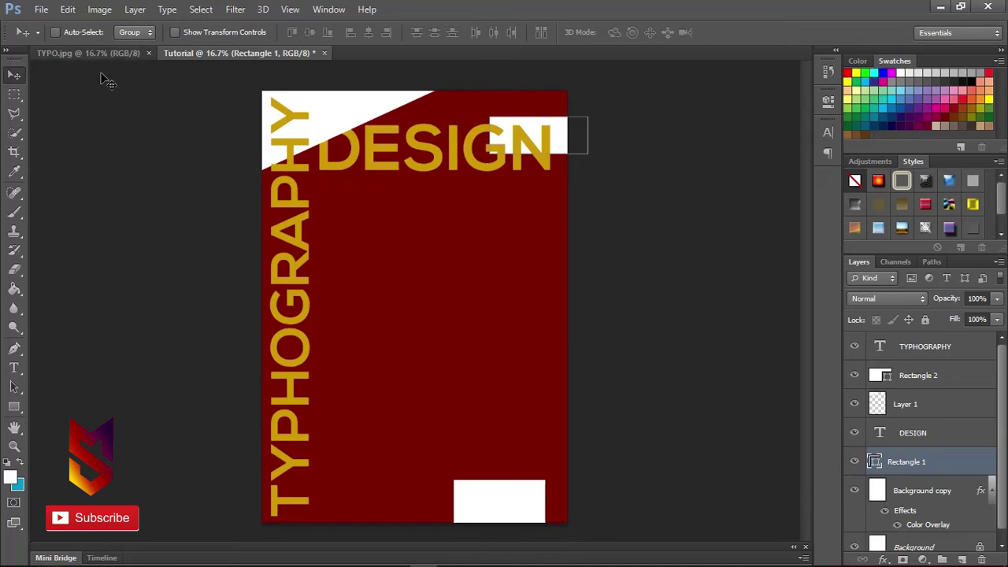
# Select the TYPHOGRAPHY layer and compare the Tutorial poster's layout with the TYPO.jpg reference.
pyautogui.click(956, 349)
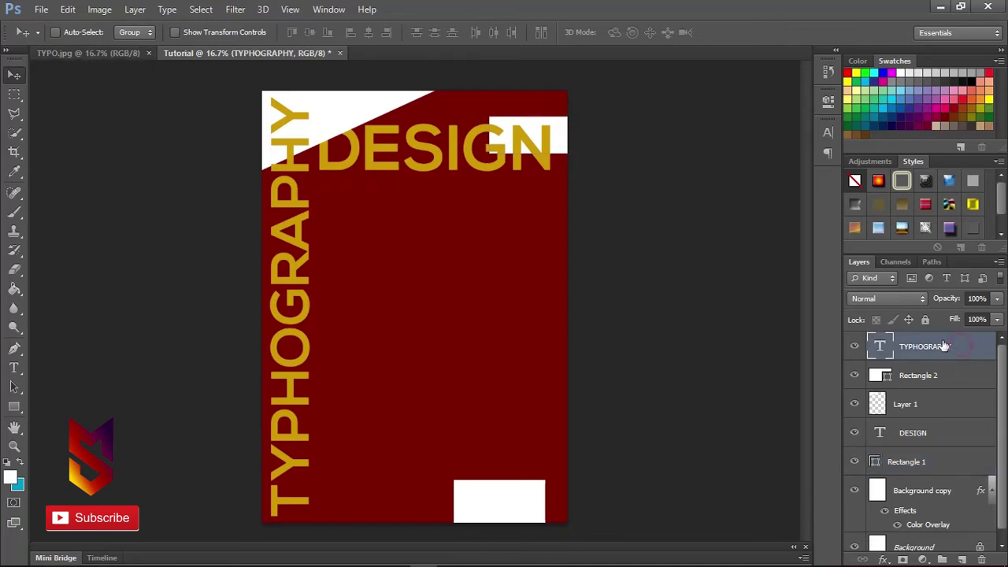
pyautogui.click(117, 53)
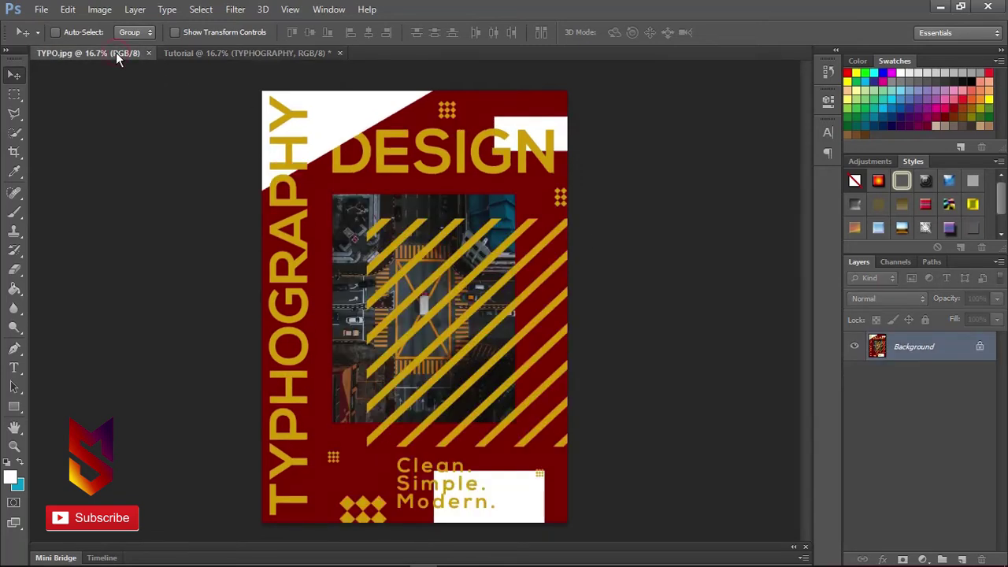
pyautogui.click(210, 53)
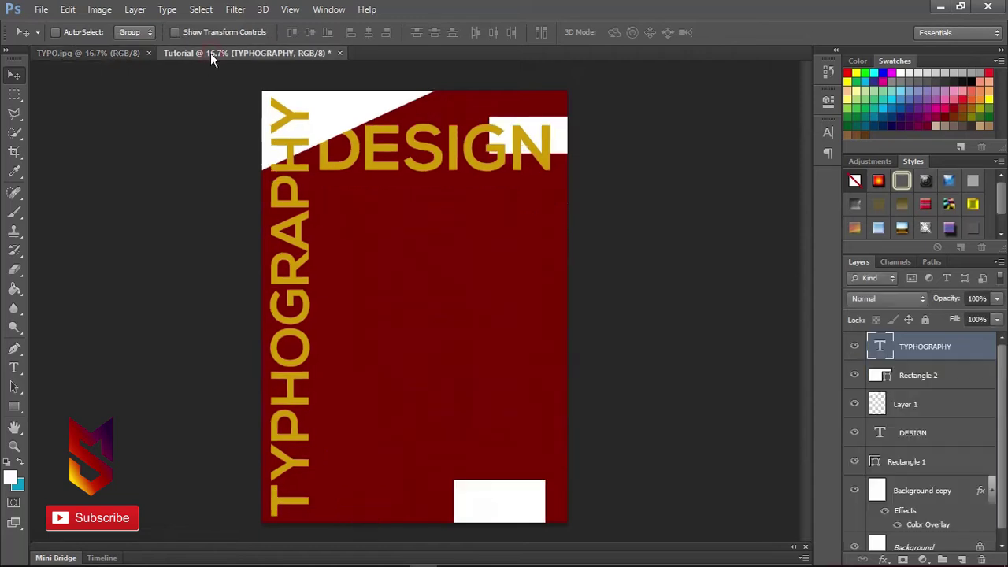
pyautogui.click(123, 55)
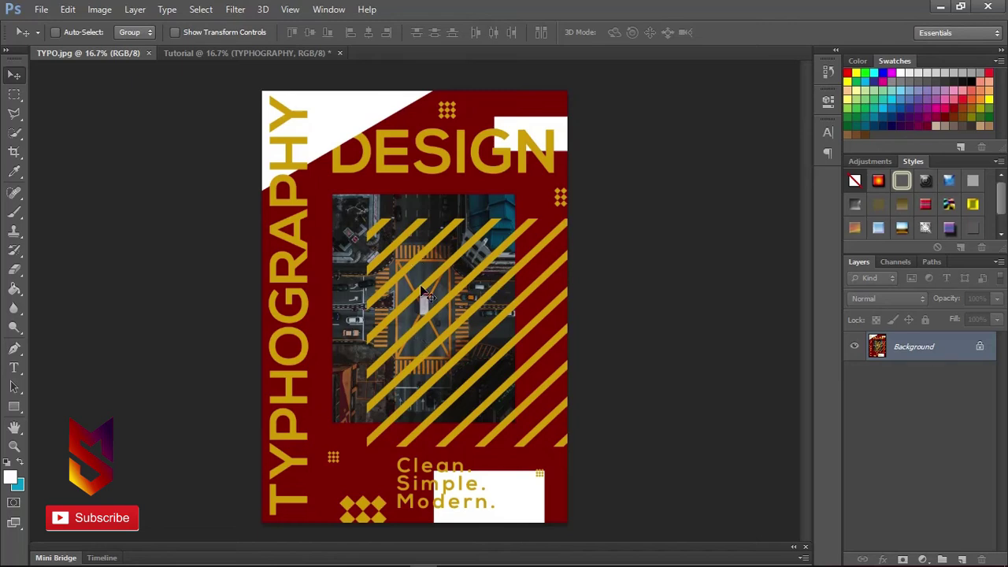
pyautogui.click(258, 52)
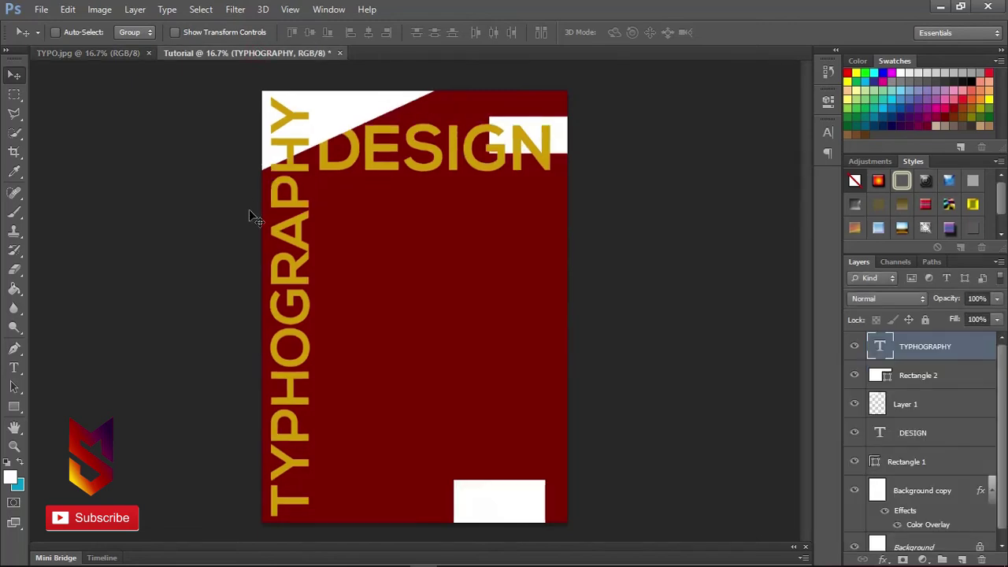
# Open the photography architecture image and bring it into the Tutorial document as a new layer.
pyautogui.hotkey('ctrl', 'o')
pyautogui.click(504, 129)
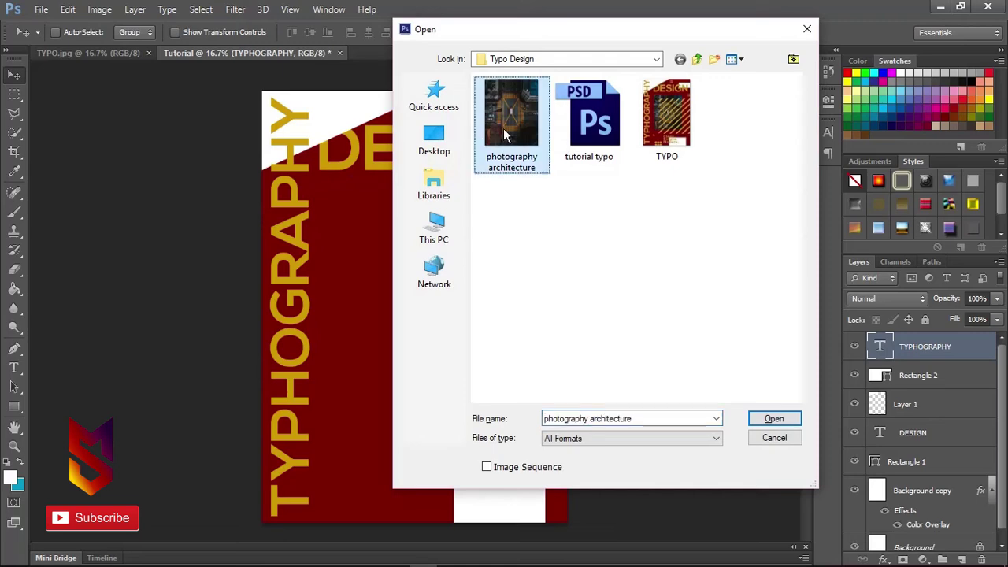
pyautogui.click(772, 420)
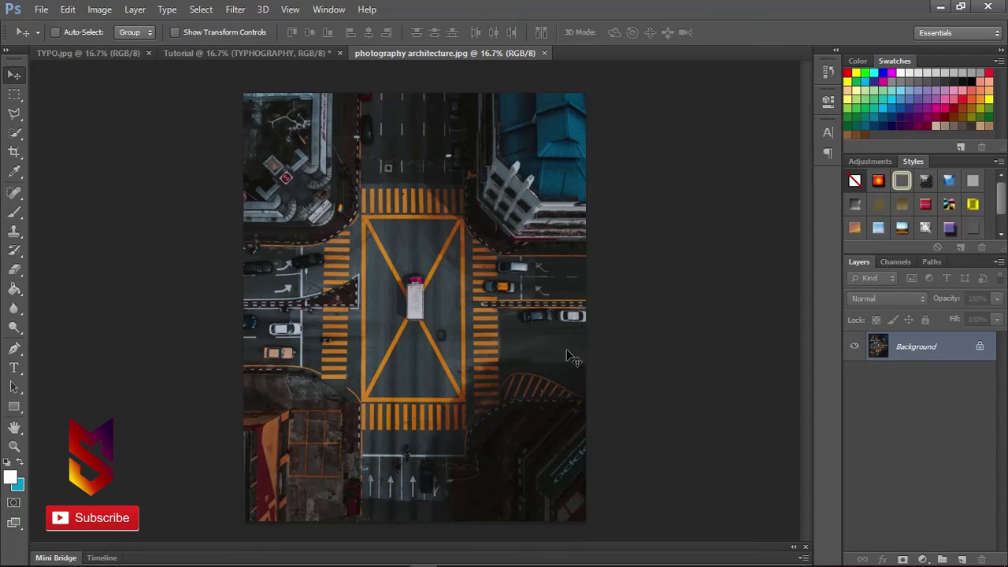
pyautogui.moveTo(270, 164); pyautogui.dragTo(308, 273)
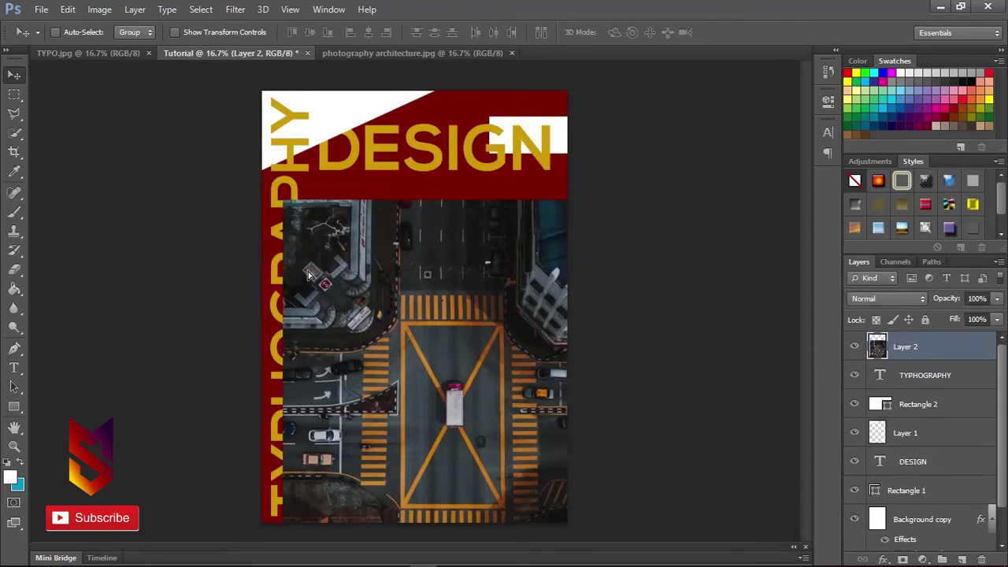
# Scale the street photo to about 54% (about 5 × 6.25 in), place it below the DESIGN text, and apply the transform.
pyautogui.hotkey('ctrl', 't')
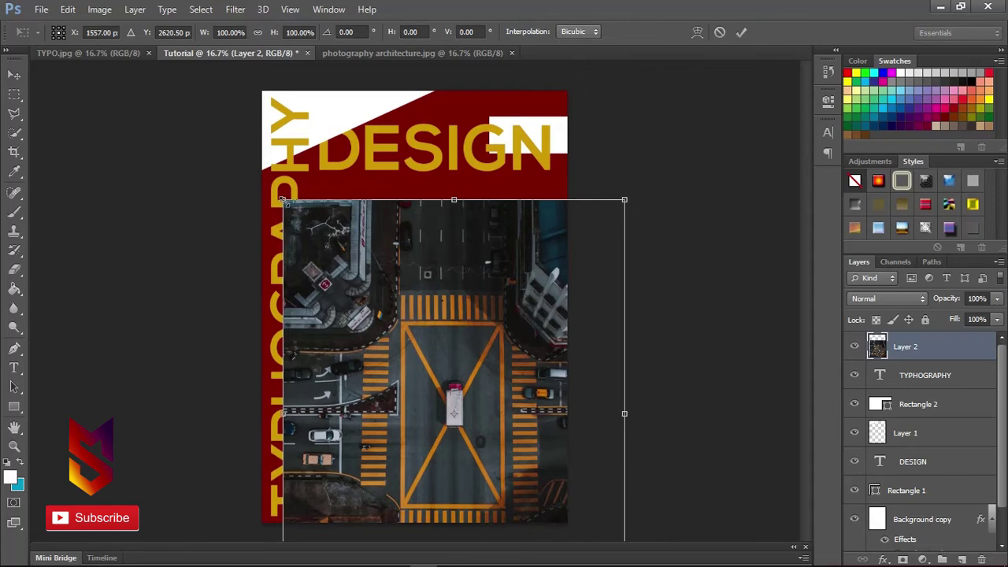
pyautogui.moveTo(282, 200); pyautogui.dragTo(366, 223)
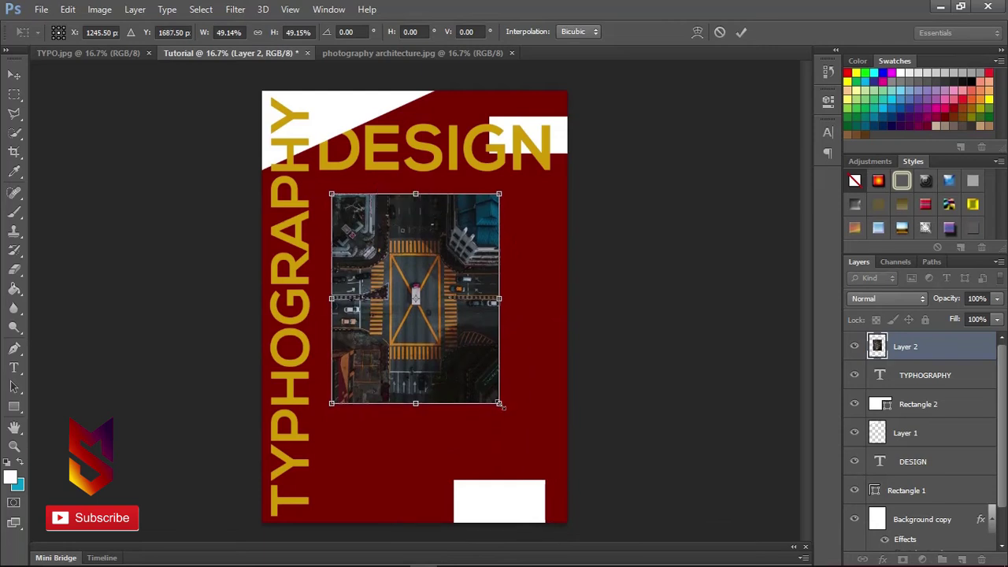
pyautogui.moveTo(501, 404); pyautogui.dragTo(520, 426)
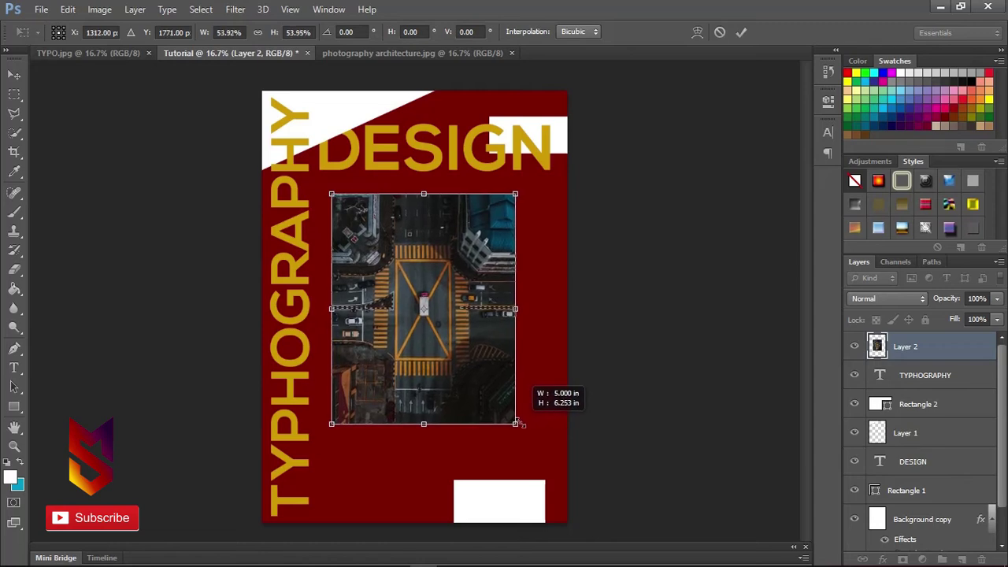
pyautogui.moveTo(520, 424); pyautogui.dragTo(520, 424)
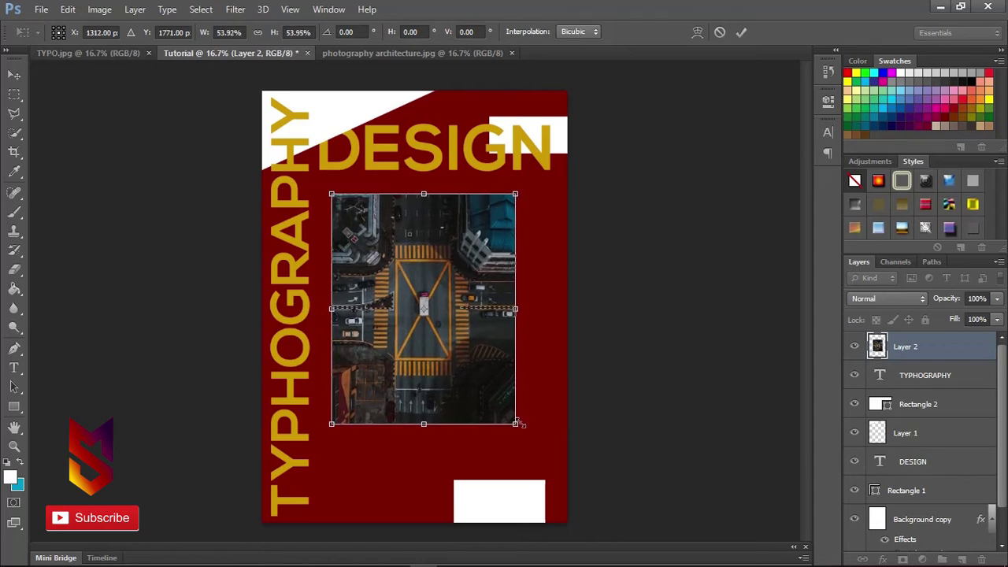
pyautogui.press('Return')
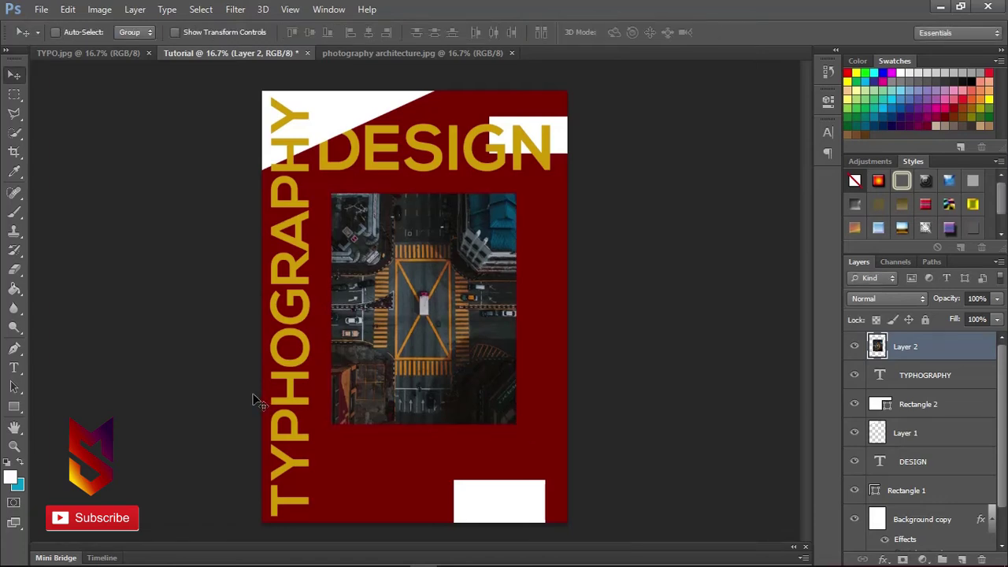
# Switch to the Custom Shape tool and choose the diagonal stripes shape.
pyautogui.click(15, 408)
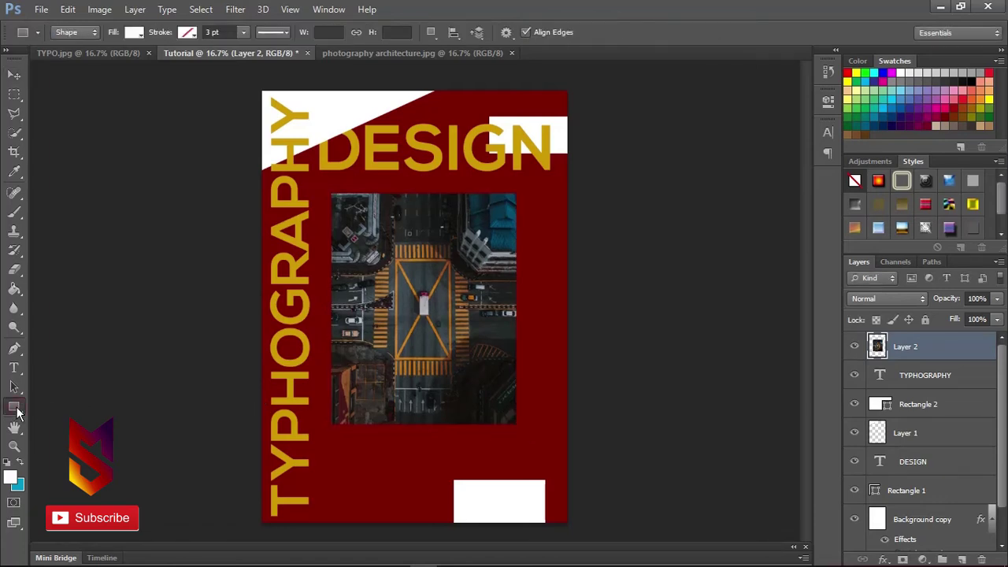
pyautogui.rightClick(17, 411)
pyautogui.click(50, 475)
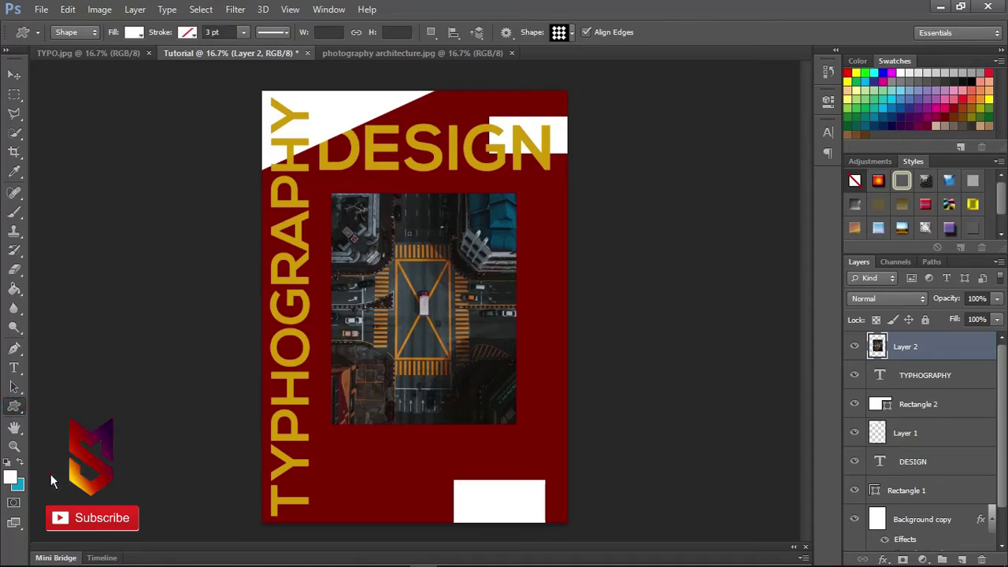
pyautogui.click(572, 32)
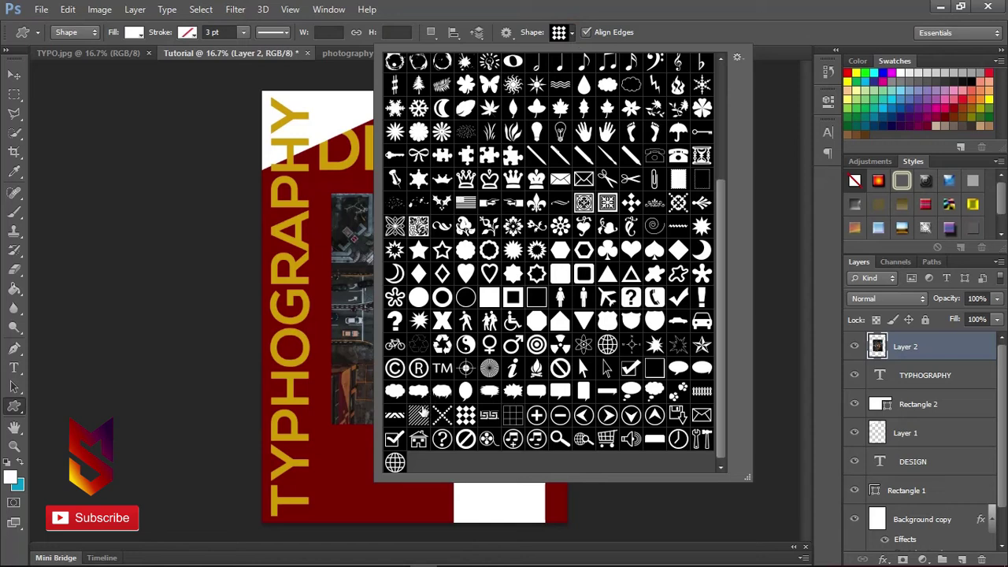
pyautogui.click(420, 414)
pyautogui.click(572, 33)
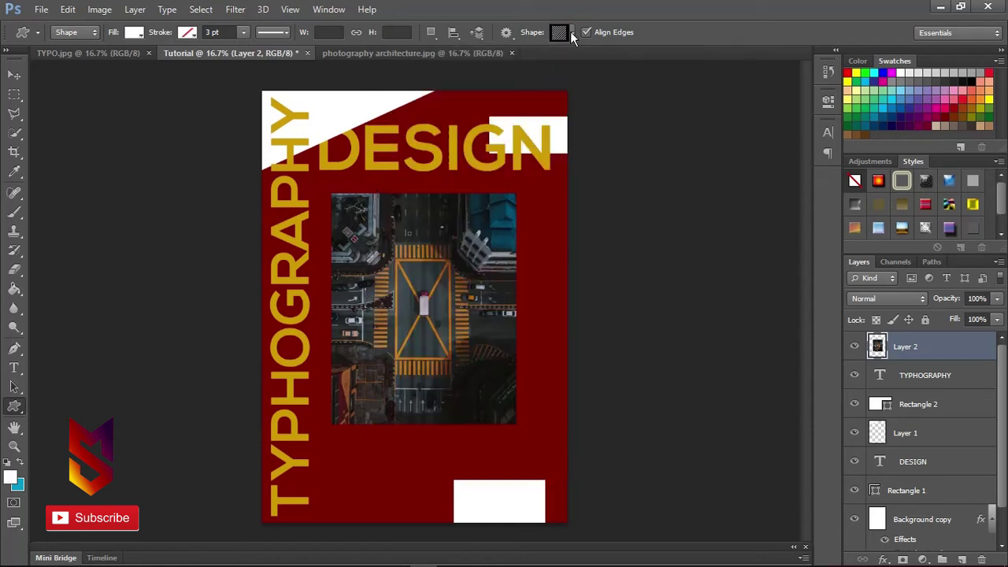
# Set the shape fill to the golden colour cd9b04, sampled from the TYPHOGRAPHY text.
pyautogui.click(141, 36)
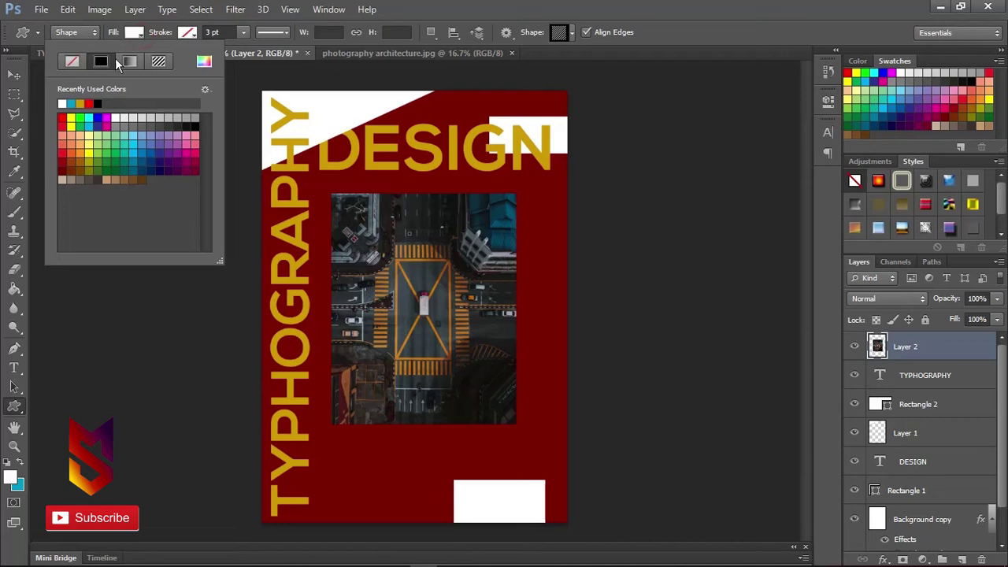
pyautogui.click(204, 61)
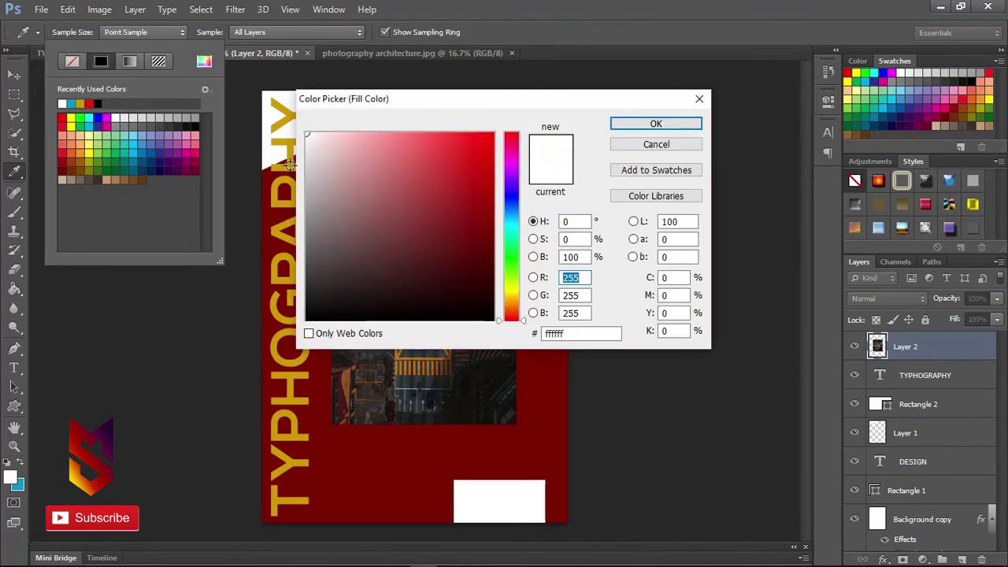
pyautogui.click(291, 163)
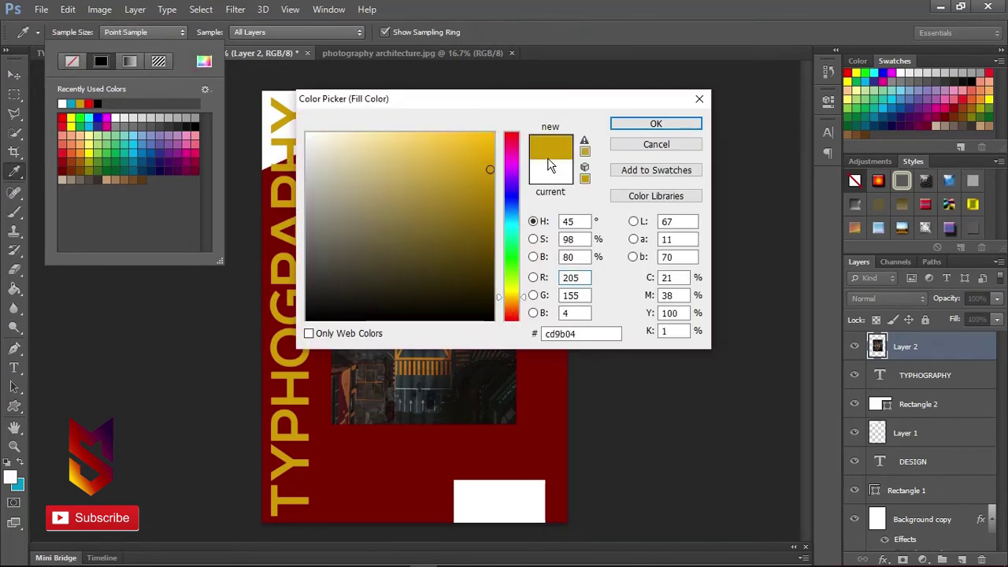
pyautogui.click(646, 124)
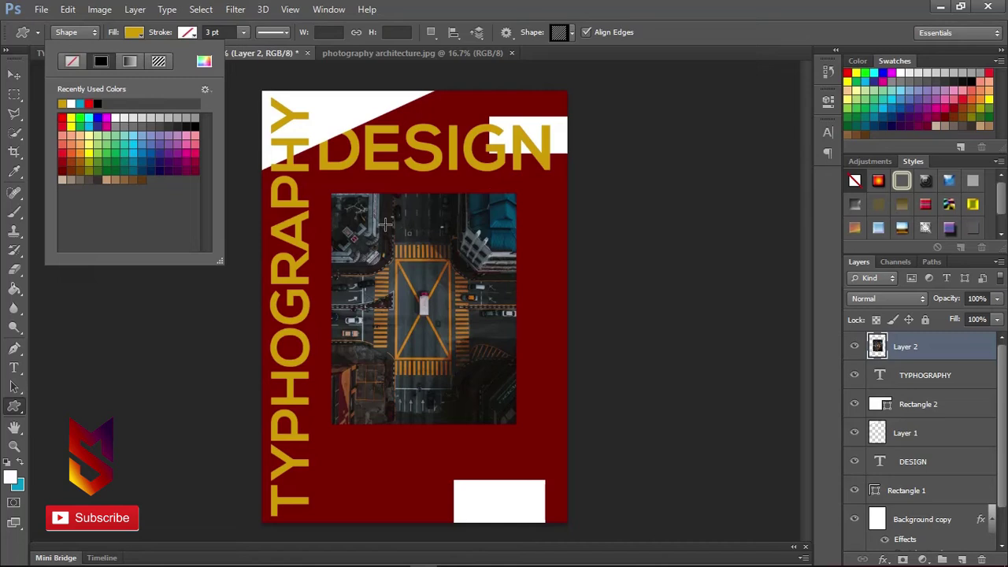
# Add a new layer and draw the diagonal stripes shape about 1824 × 1824 px over the photo, extending past the poster's right edge.
pyautogui.click(962, 560)
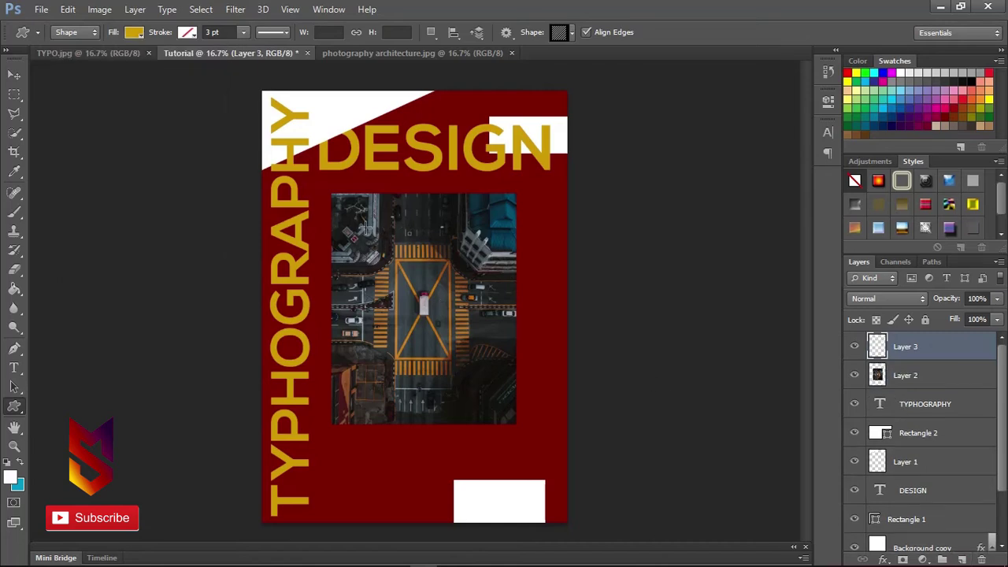
pyautogui.moveTo(365, 228); pyautogui.dragTo(625, 452)
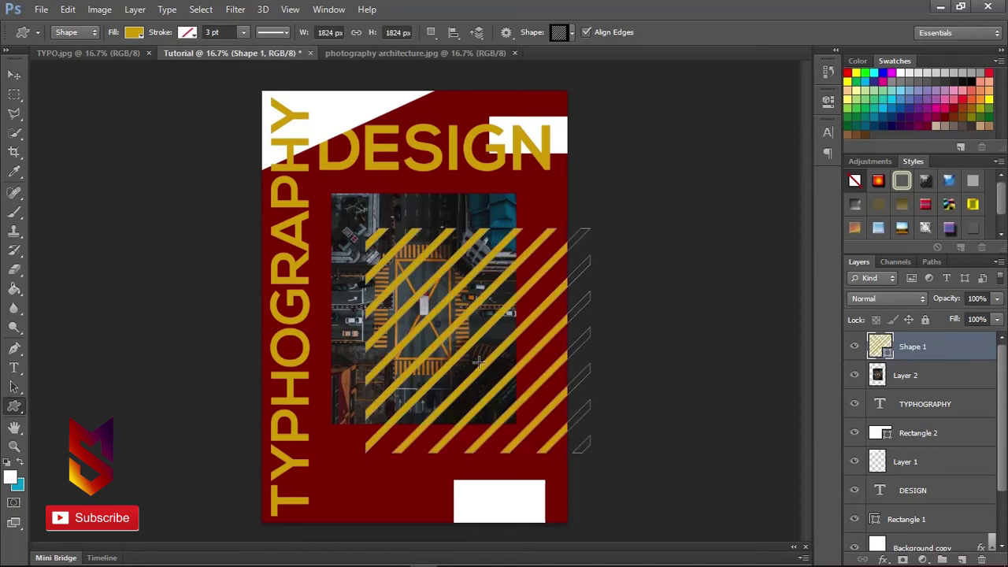
pyautogui.press('Return')
# Check the stripes against TYPO.jpg and shift them slightly up and to the left in the Tutorial document.
pyautogui.click(93, 53)
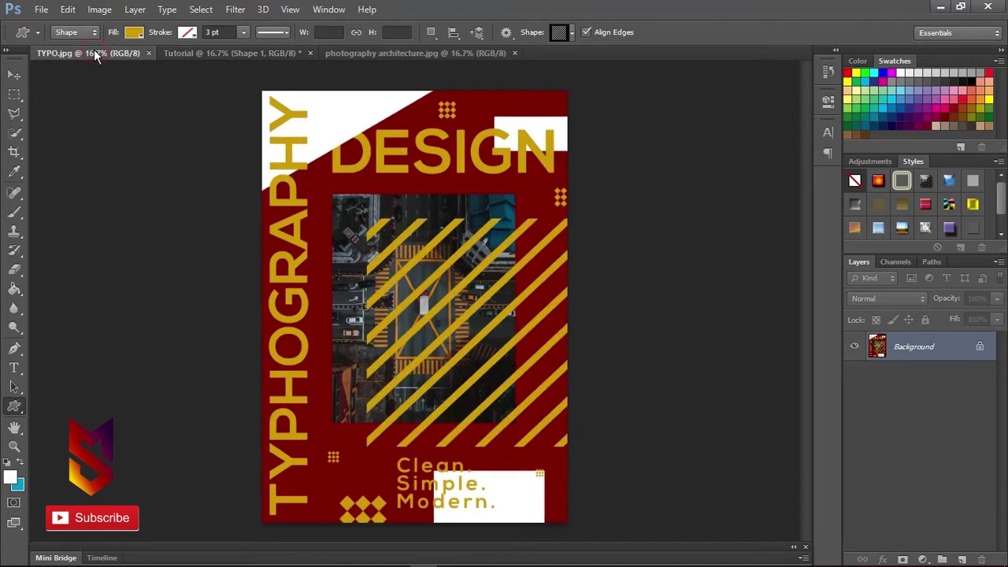
pyautogui.click(183, 54)
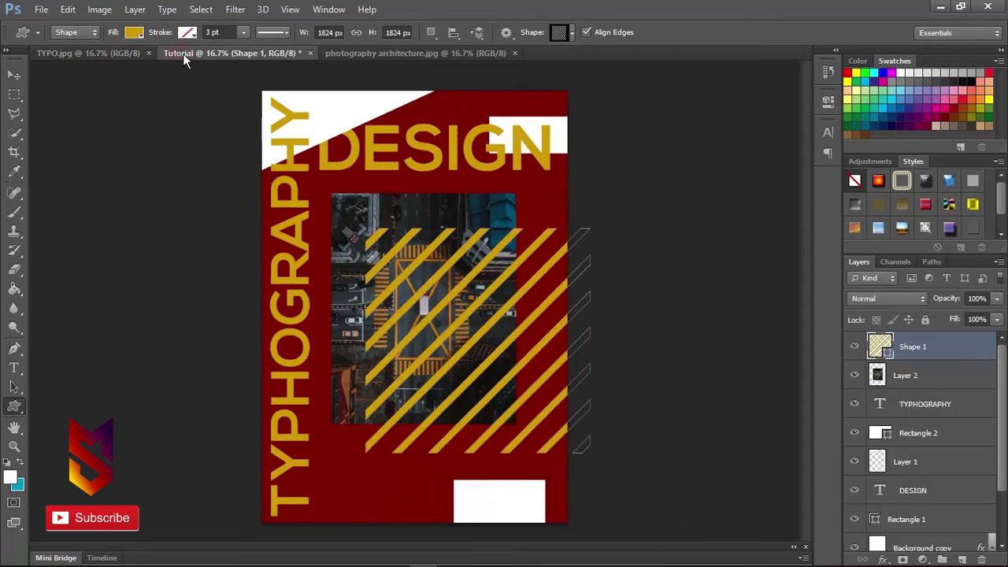
pyautogui.click(16, 79)
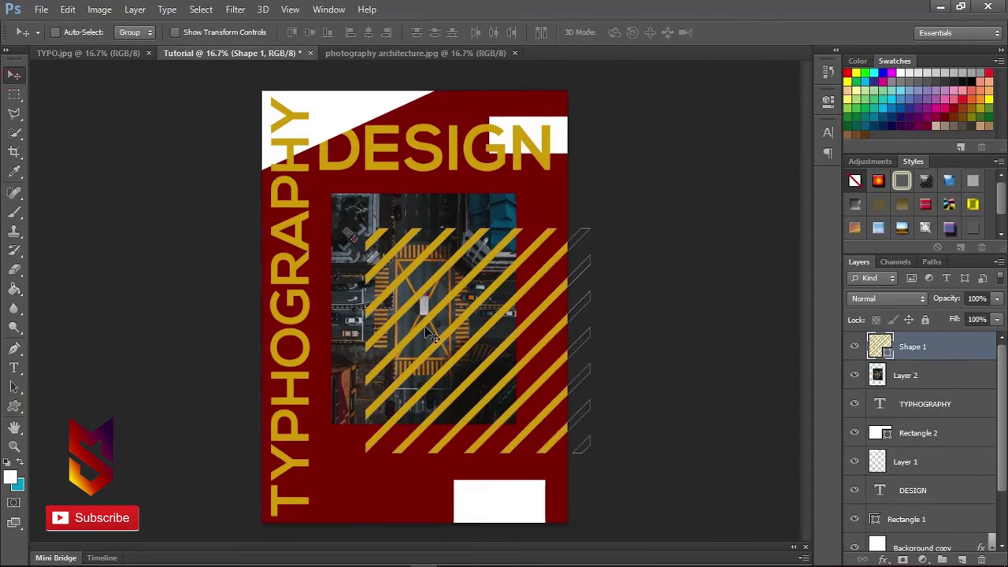
pyautogui.moveTo(446, 342); pyautogui.dragTo(437, 336)
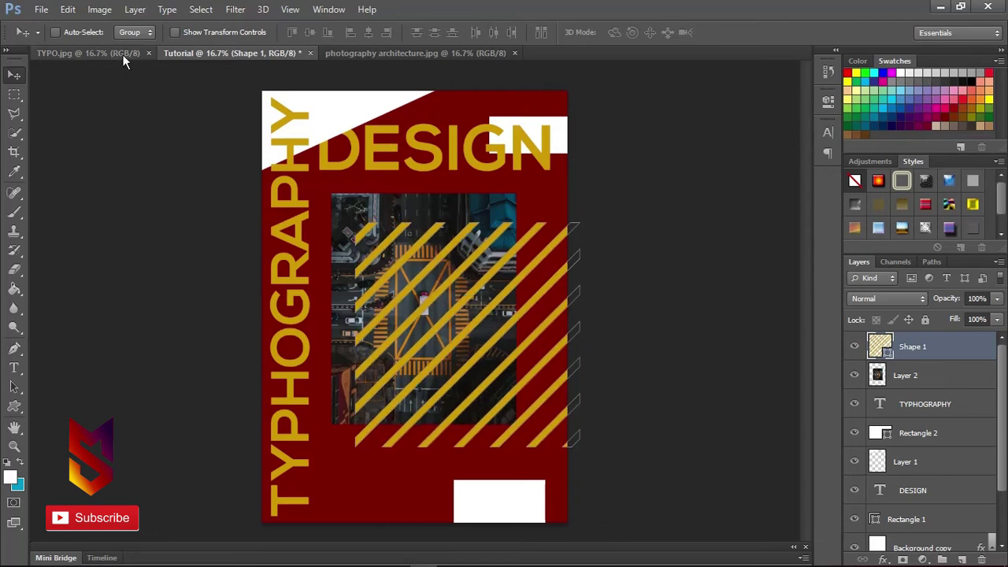
# Compare with TYPO.jpg again, stretch the stripes to about 103.6% height, nudge them slightly upward, and apply the transform.
pyautogui.click(88, 52)
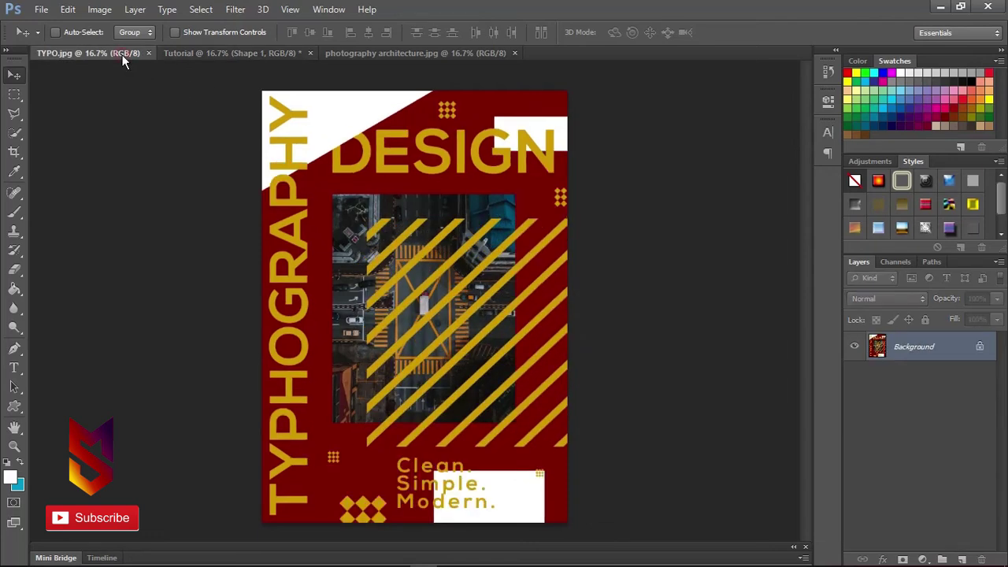
pyautogui.click(182, 57)
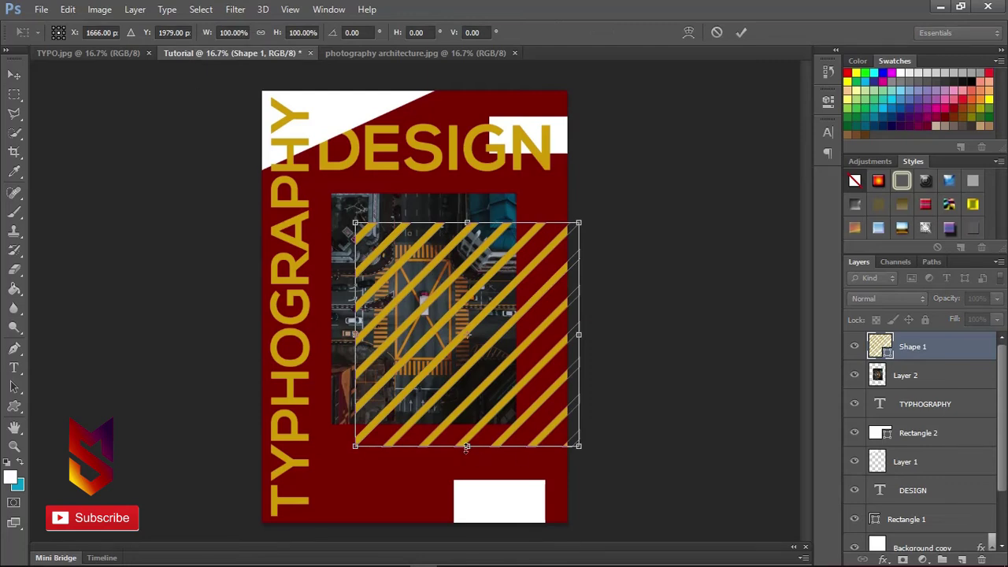
pyautogui.moveTo(467, 447); pyautogui.dragTo(466, 455)
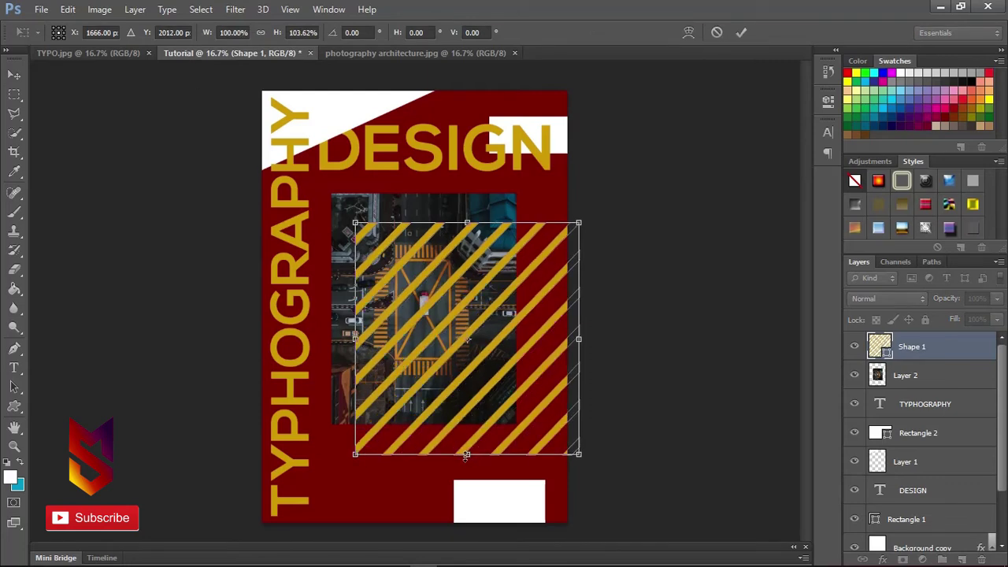
pyautogui.press('Up')
pyautogui.press('Up')
pyautogui.press('Up')
pyautogui.press('Up')
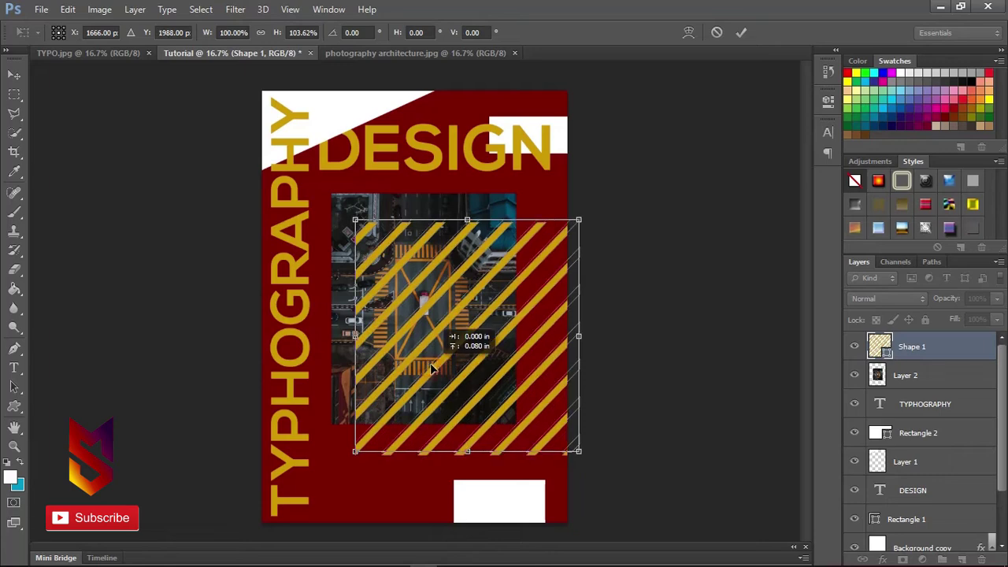
pyautogui.press('Return')
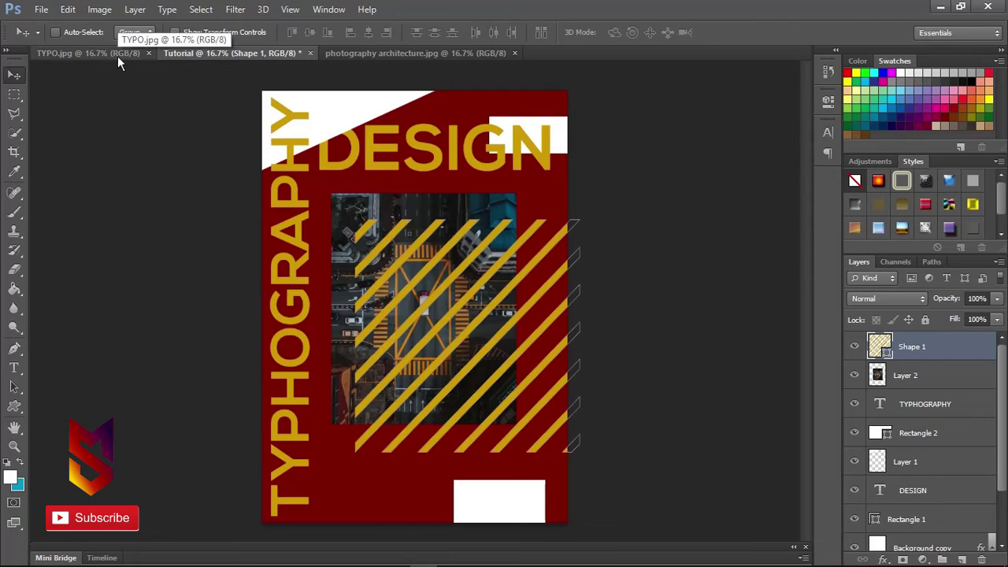
# Check the tagline in TYPO.jpg and start a 40 pt Nexa Bold text on a new layer below the photo in the Tutorial document.
pyautogui.click(88, 53)
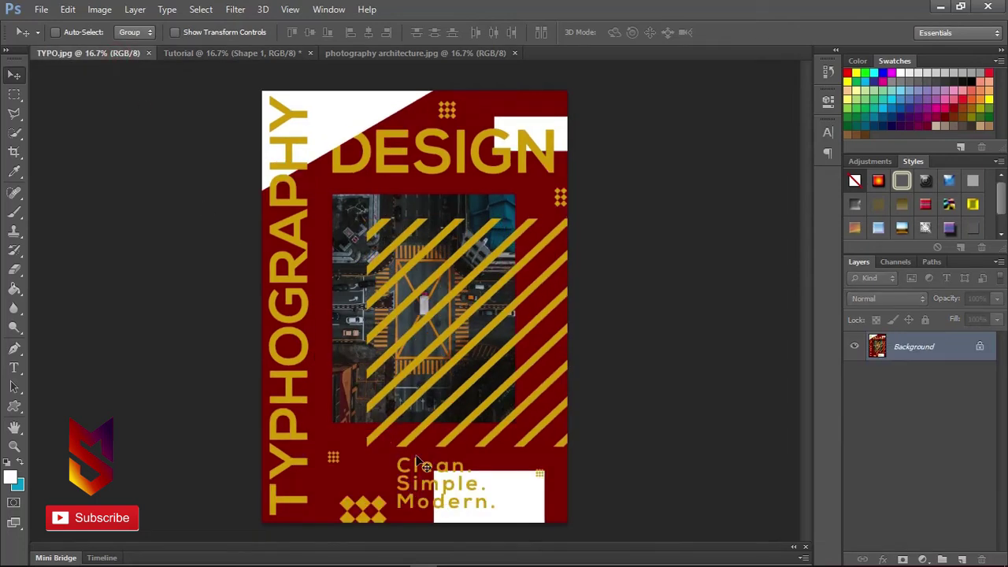
pyautogui.click(235, 53)
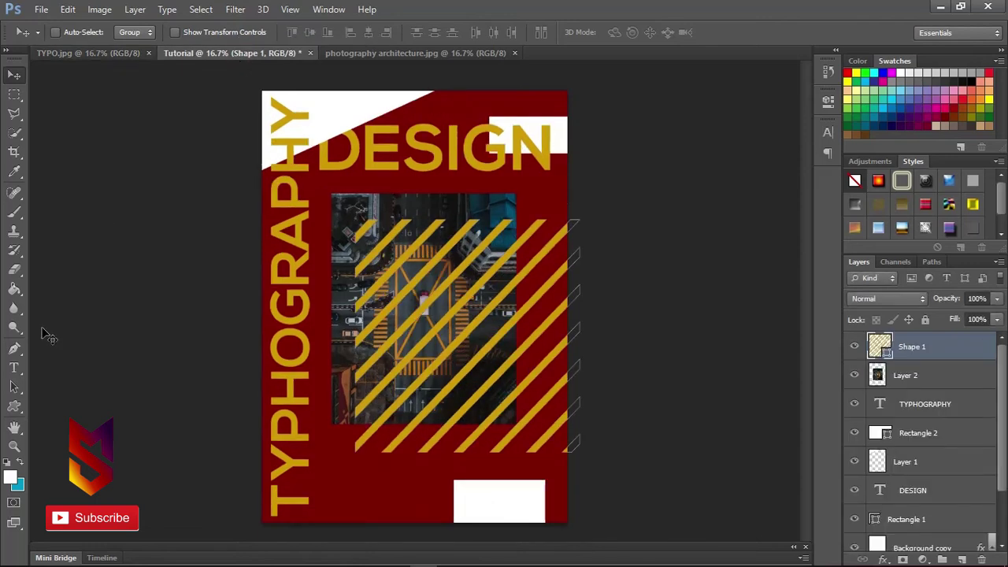
pyautogui.click(14, 368)
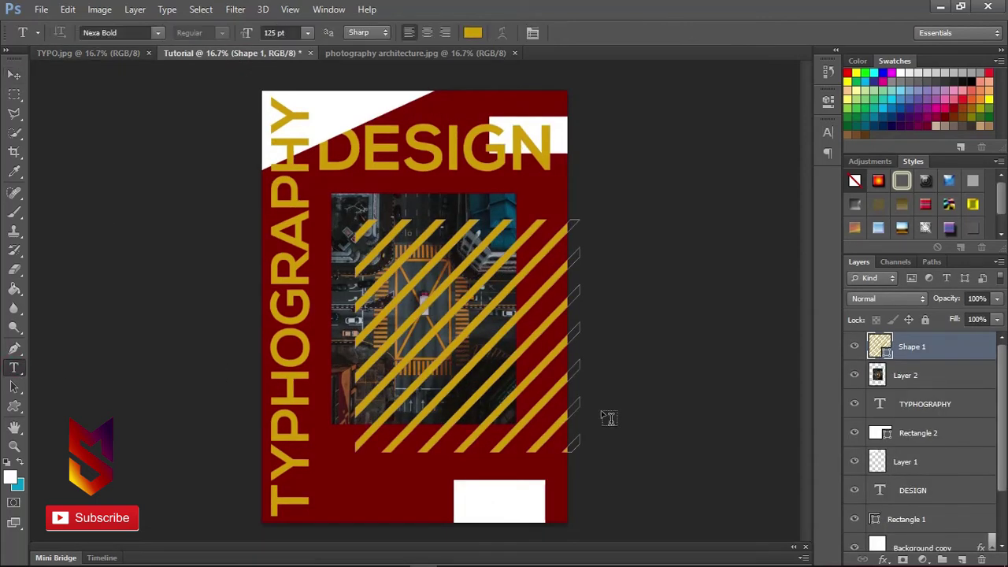
pyautogui.click(964, 560)
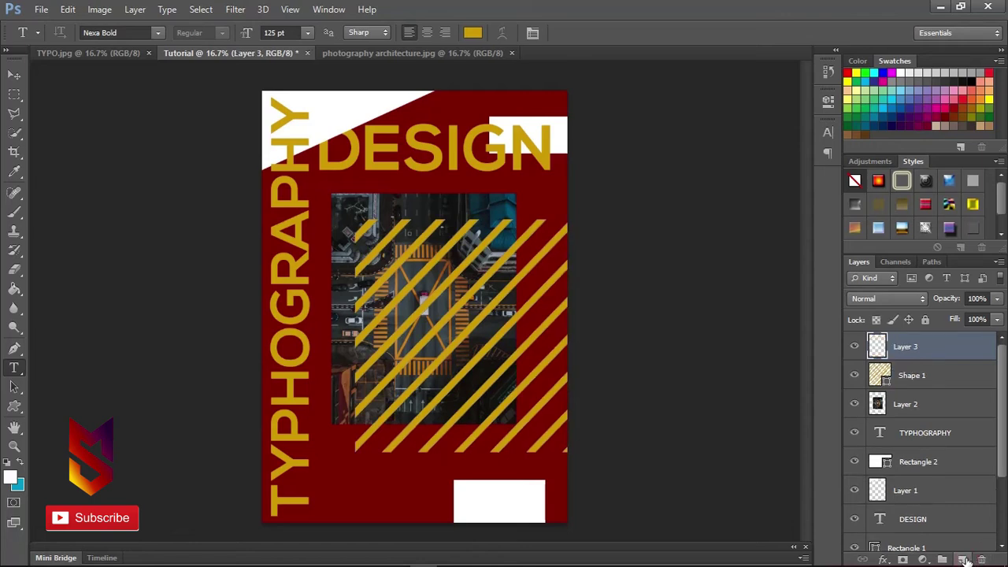
pyautogui.click(391, 478)
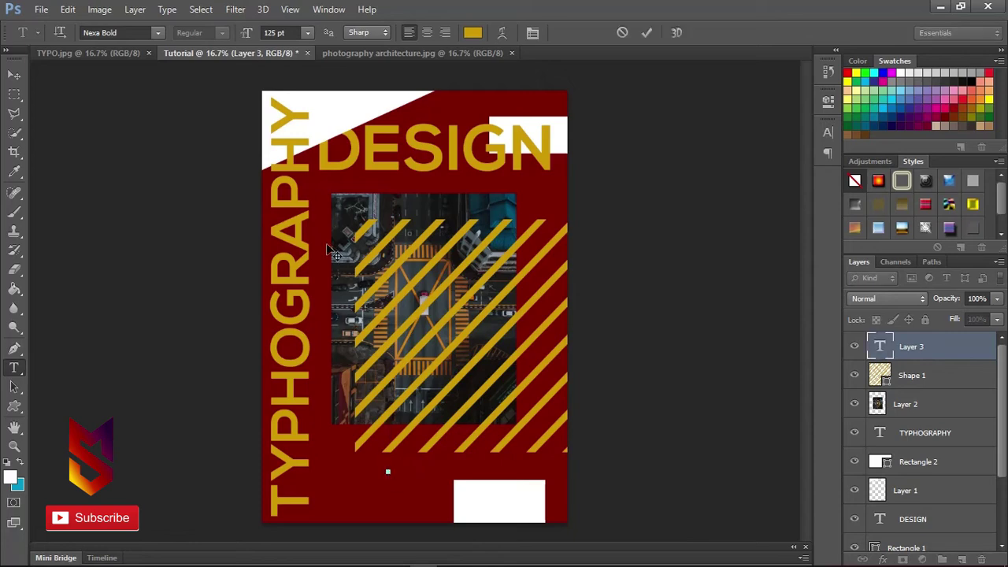
pyautogui.doubleClick(272, 32)
pyautogui.write('40')
pyautogui.press('Return')
pyautogui.press('BackSpace')
# Enter the tagline "Clean. Simple. Modern." with each word on its own line.
pyautogui.write('Clean.')
pyautogui.press('Return')
pyautogui.write('Simple')
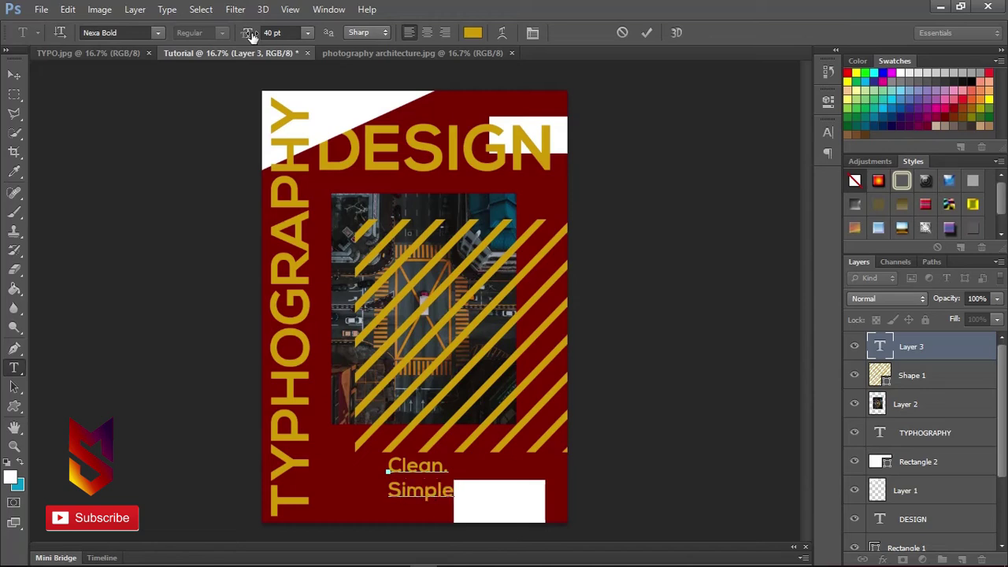
pyautogui.write('.')
pyautogui.press('Return')
pyautogui.write('Modern')
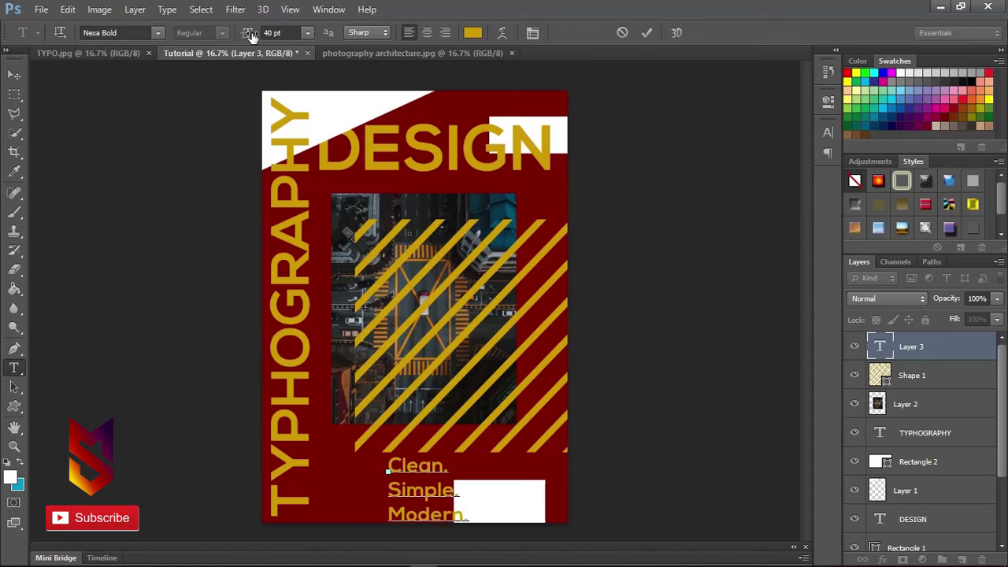
# Select the whole tagline and set its leading to 35 pt.
pyautogui.click(827, 132)
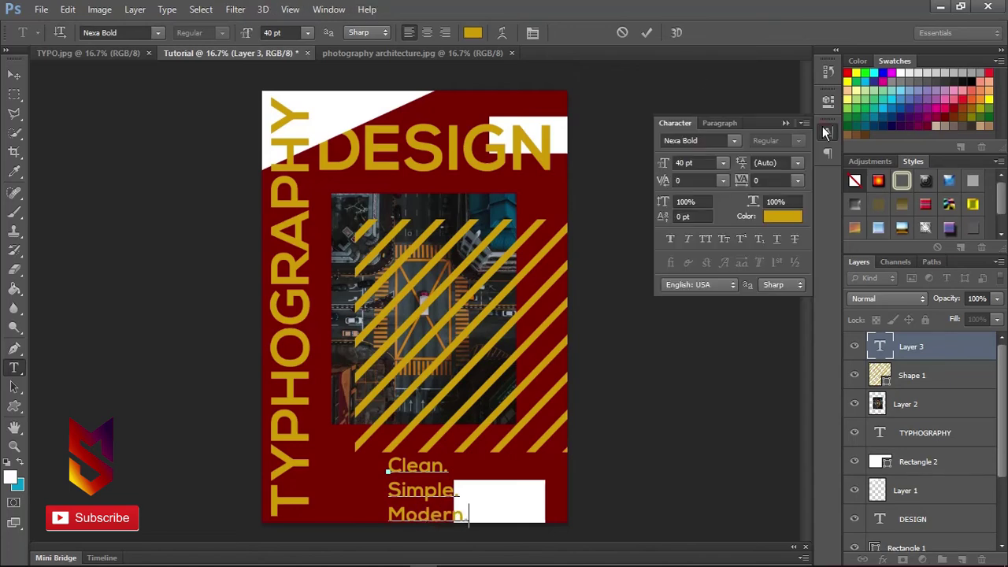
pyautogui.hotkey('ctrl', 'a')
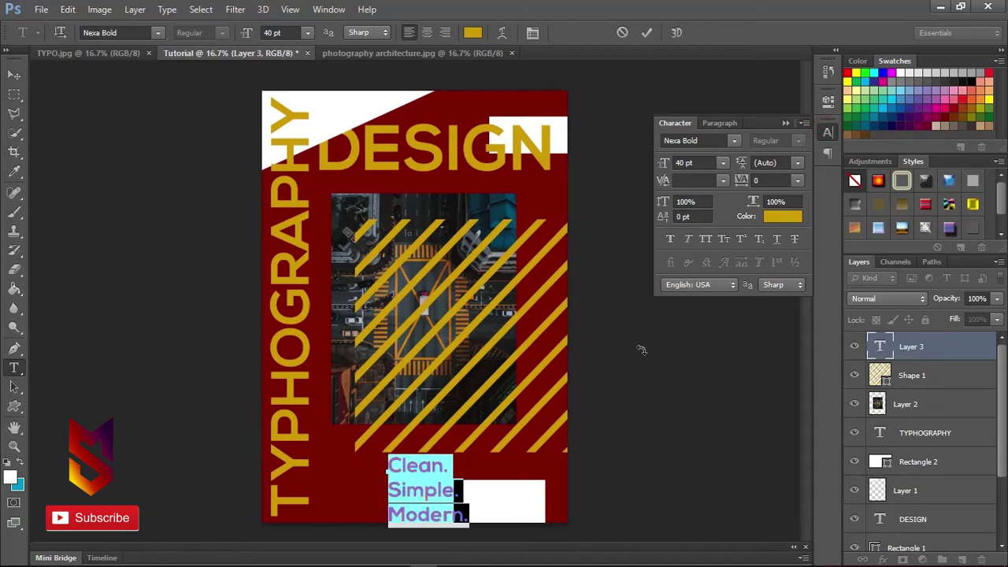
pyautogui.click(797, 166)
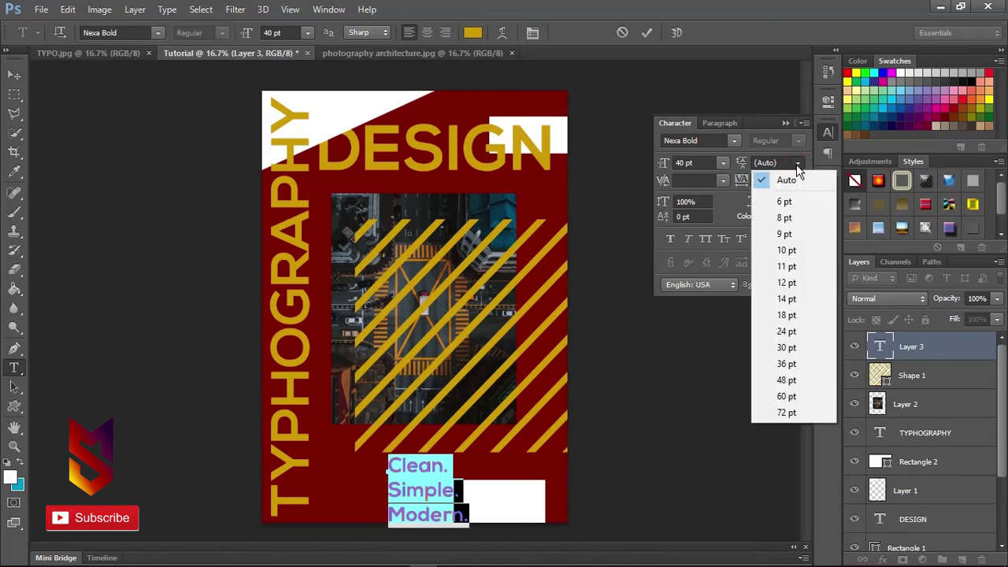
pyautogui.click(776, 161)
pyautogui.moveTo(777, 163); pyautogui.dragTo(747, 168)
pyautogui.press('BackSpace')
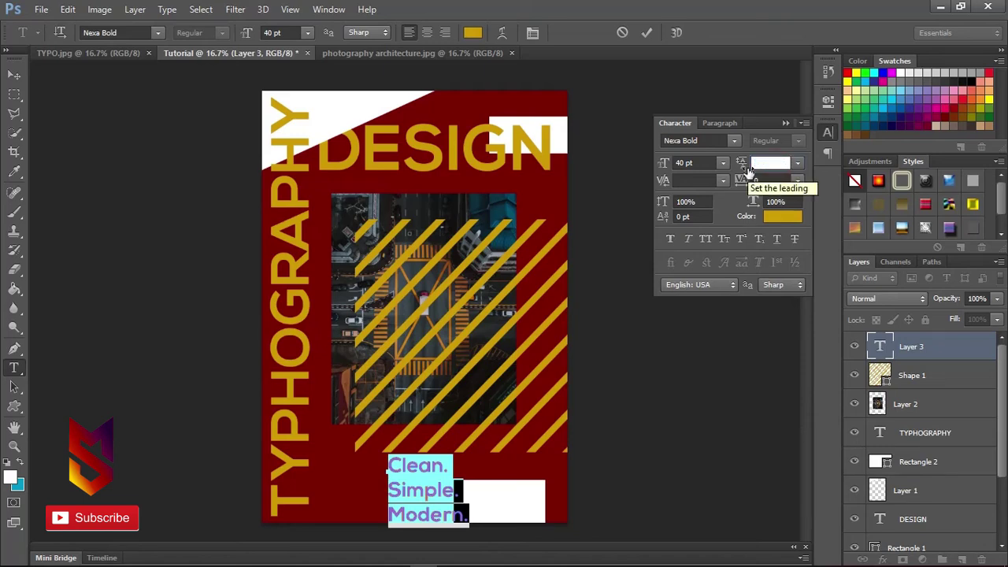
pyautogui.write('35')
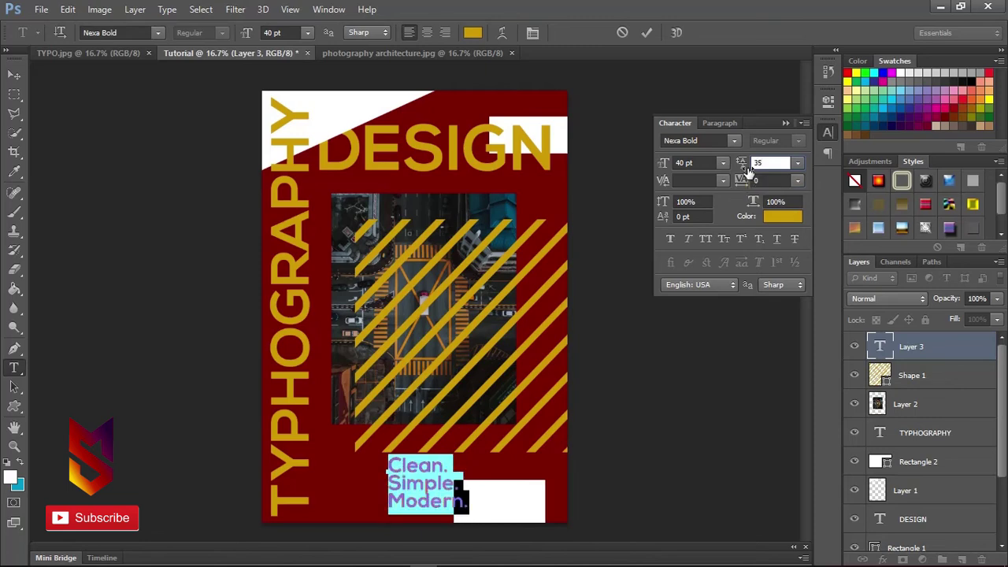
# Set the tagline's tracking to 130 and collapse the character settings.
pyautogui.click(762, 180)
pyautogui.press('BackSpace')
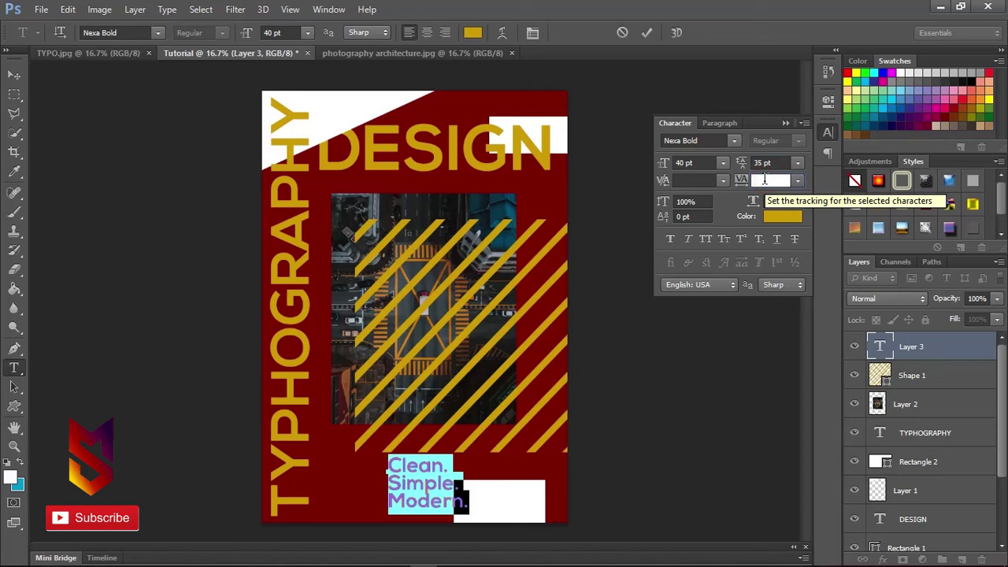
pyautogui.write('150')
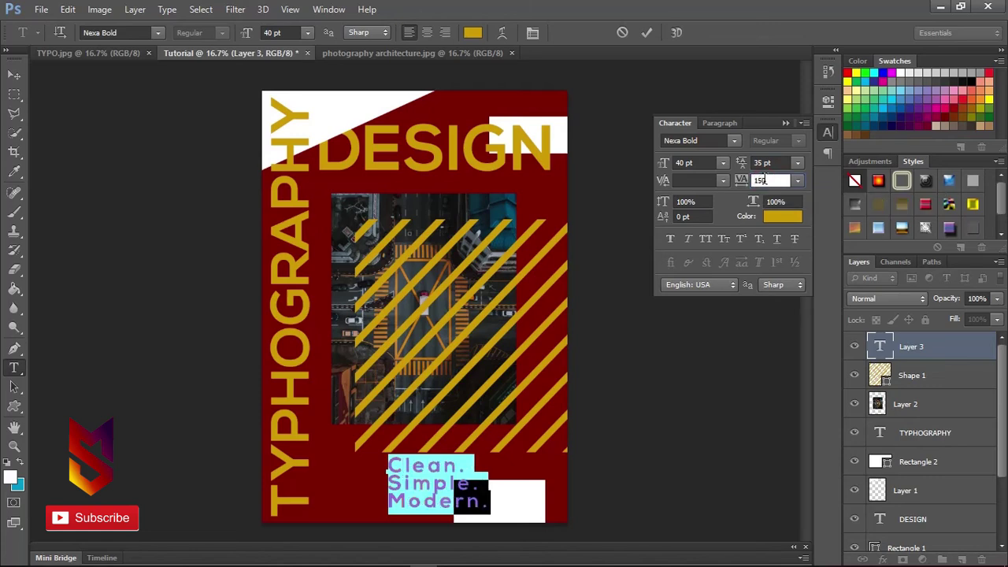
pyautogui.press('BackSpace')
pyautogui.press('BackSpace')
pyautogui.write('30')
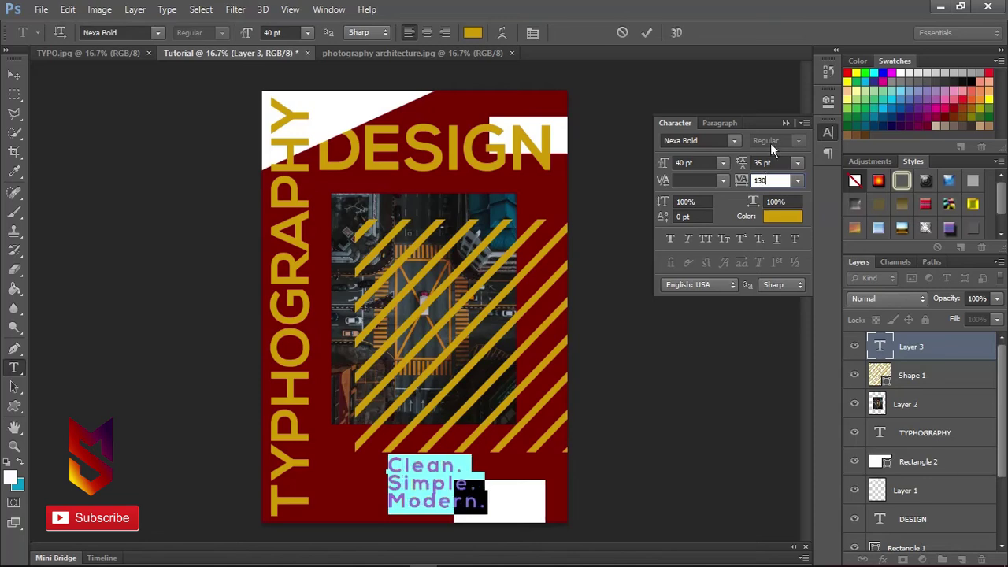
pyautogui.click(784, 124)
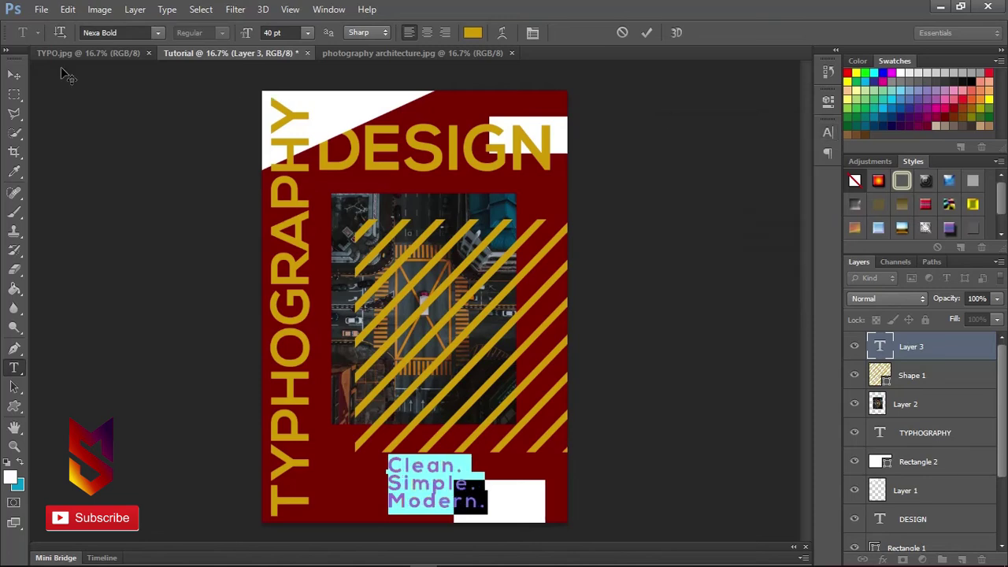
# Move the tagline slightly right and down so it overlaps the lower white rectangle, checking its placement against TYPO.jpg.
pyautogui.click(15, 77)
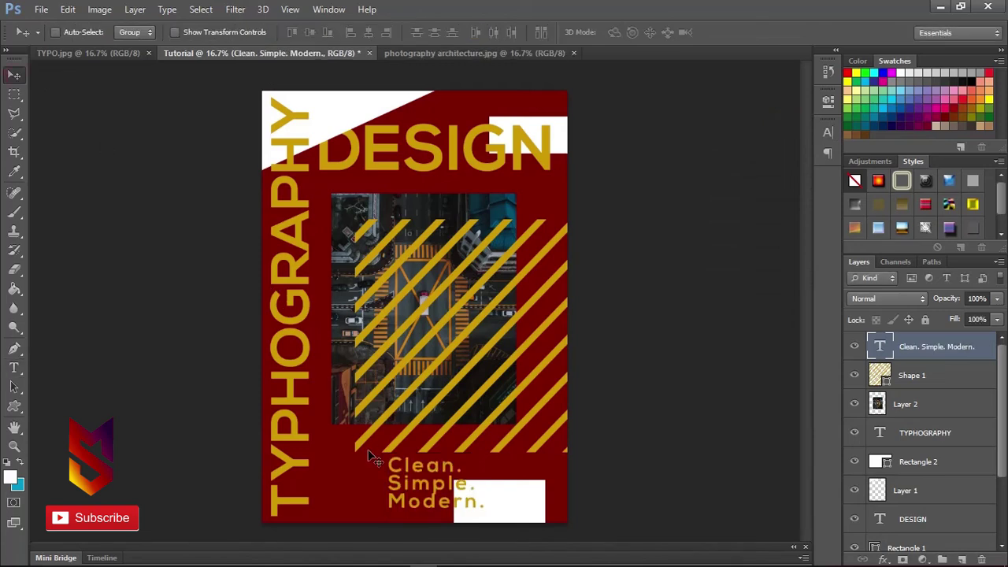
pyautogui.moveTo(419, 484); pyautogui.dragTo(441, 492)
pyautogui.click(98, 49)
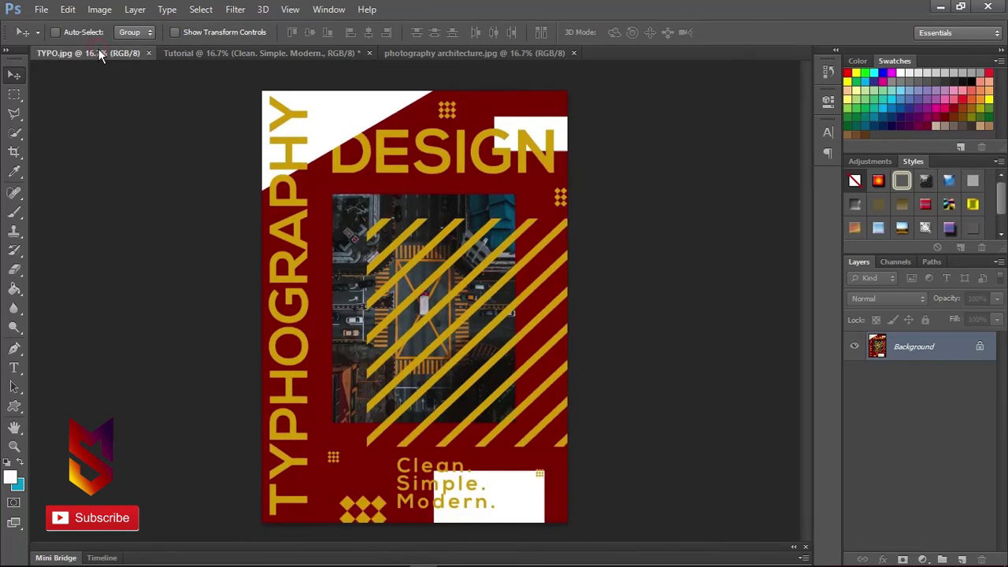
pyautogui.click(269, 55)
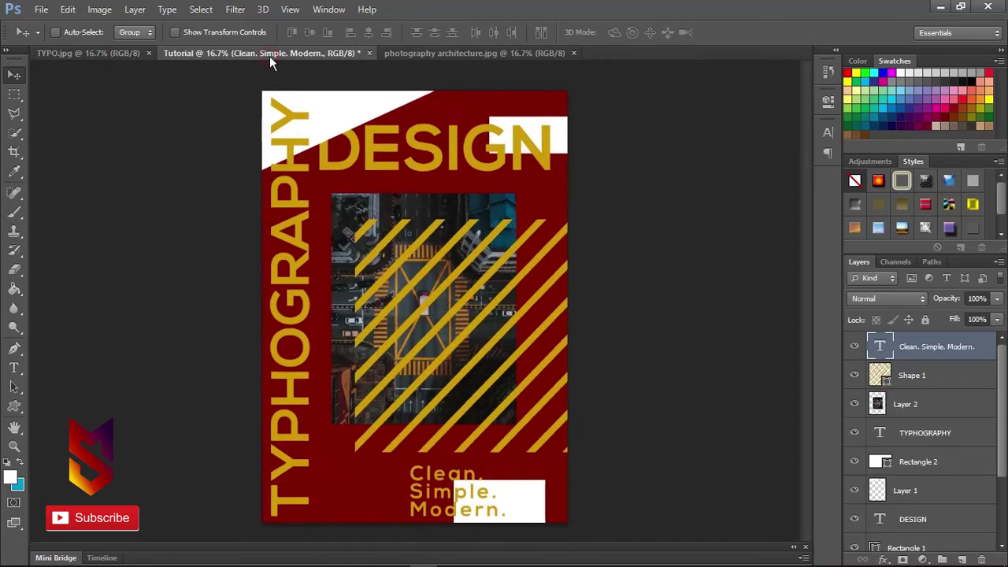
pyautogui.moveTo(438, 500); pyautogui.dragTo(434, 492)
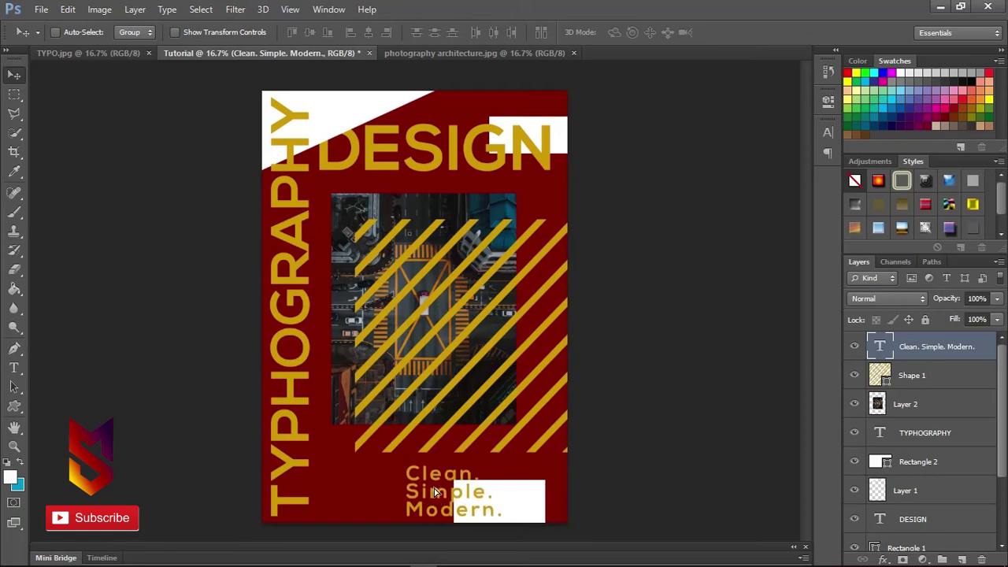
# Nudge the tagline slightly upward over the lower white rectangle.
pyautogui.press('Up')
pyautogui.press('Up')
pyautogui.press('Up')
pyautogui.press('Up')
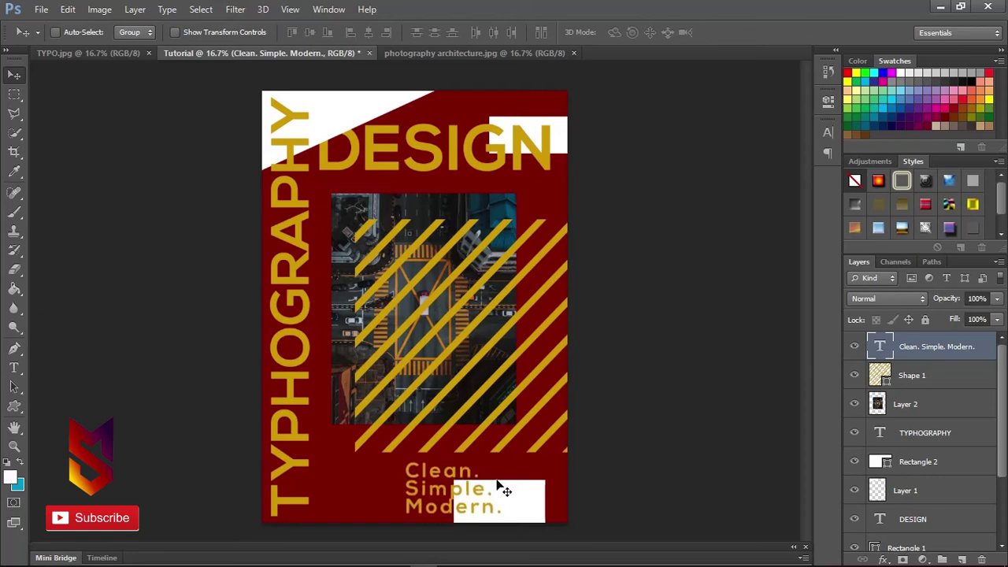
# Scale the lower white rectangle on Rectangle 2 to about 114% from its upper-left corner, and compare it with TYPO.jpg.
pyautogui.moveTo(1005, 411); pyautogui.dragTo(1005, 433)
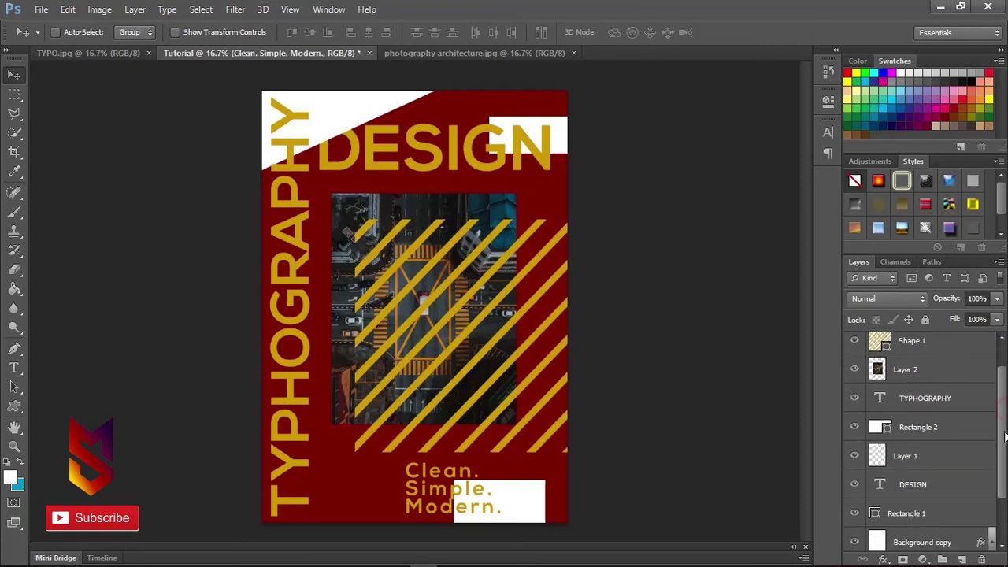
pyautogui.click(978, 425)
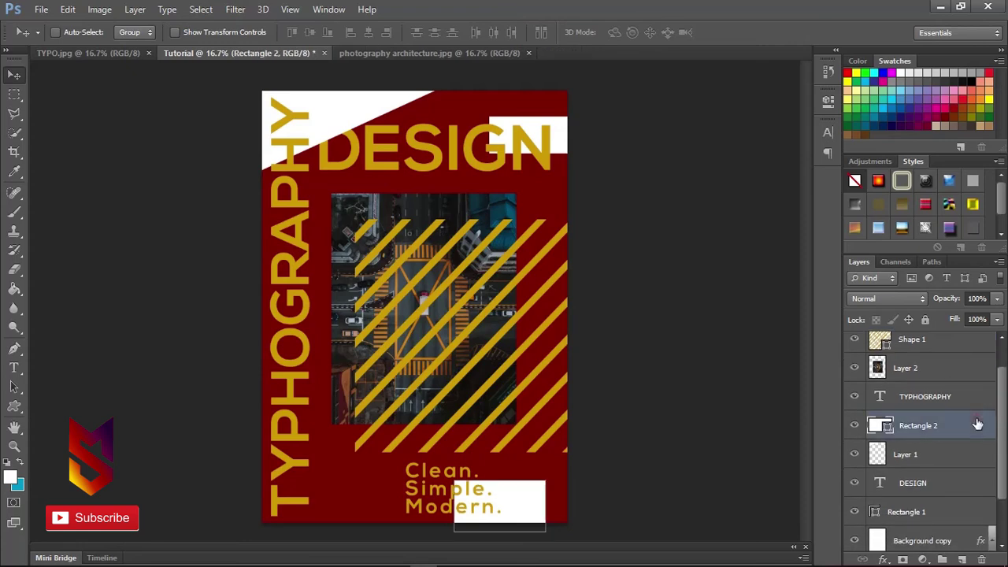
pyautogui.hotkey('ctrl', 't')
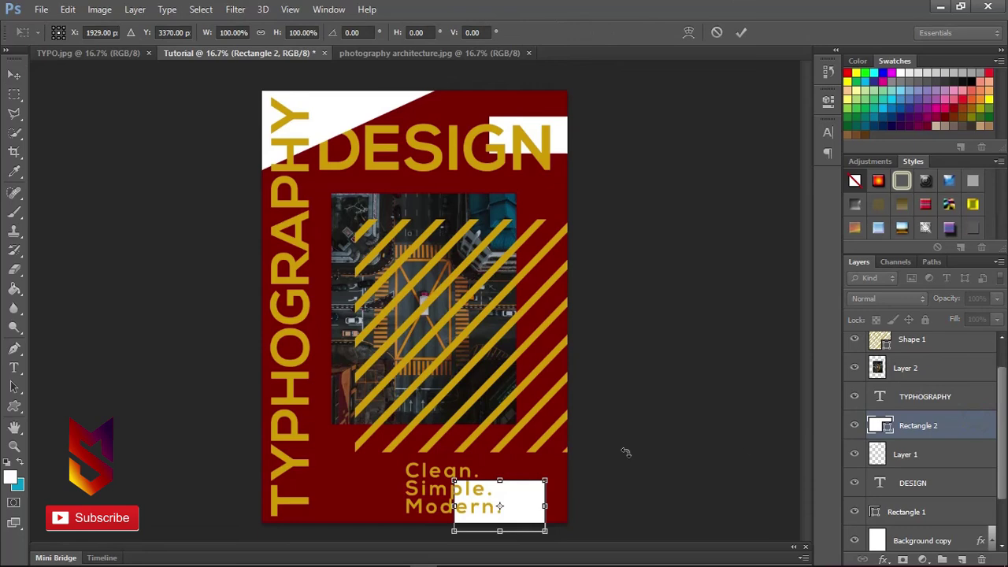
pyautogui.moveTo(455, 480); pyautogui.dragTo(442, 472)
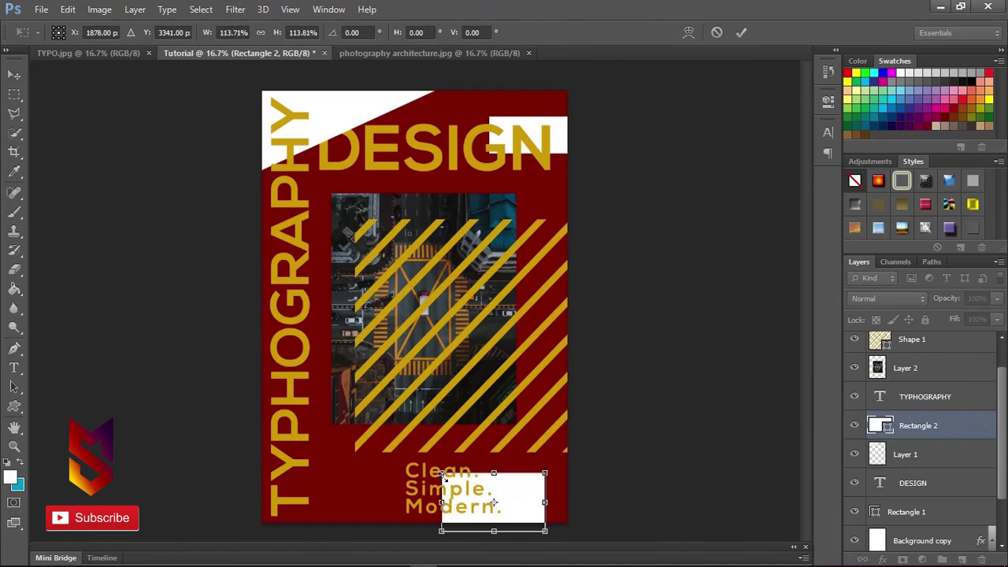
pyautogui.press('Return')
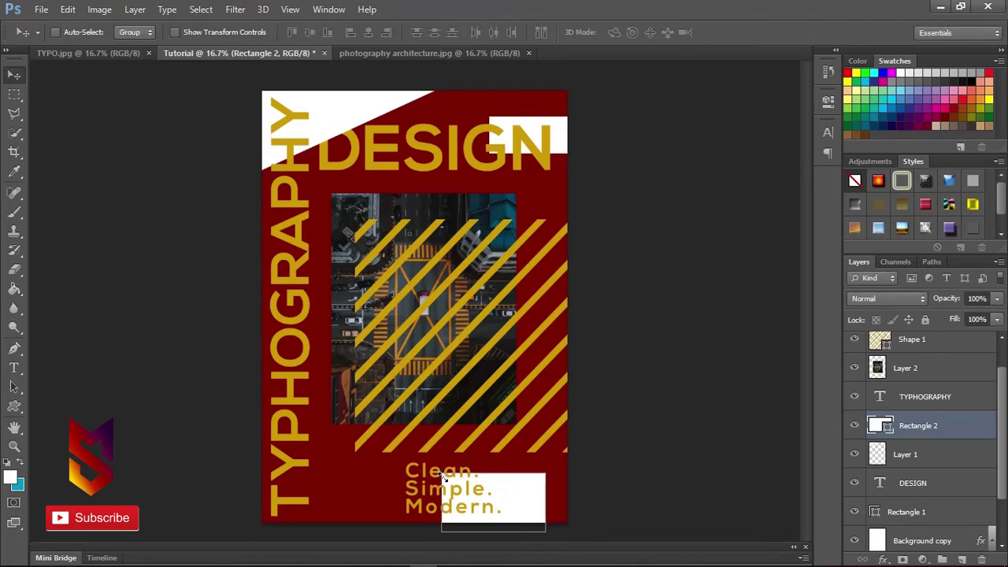
pyautogui.click(92, 56)
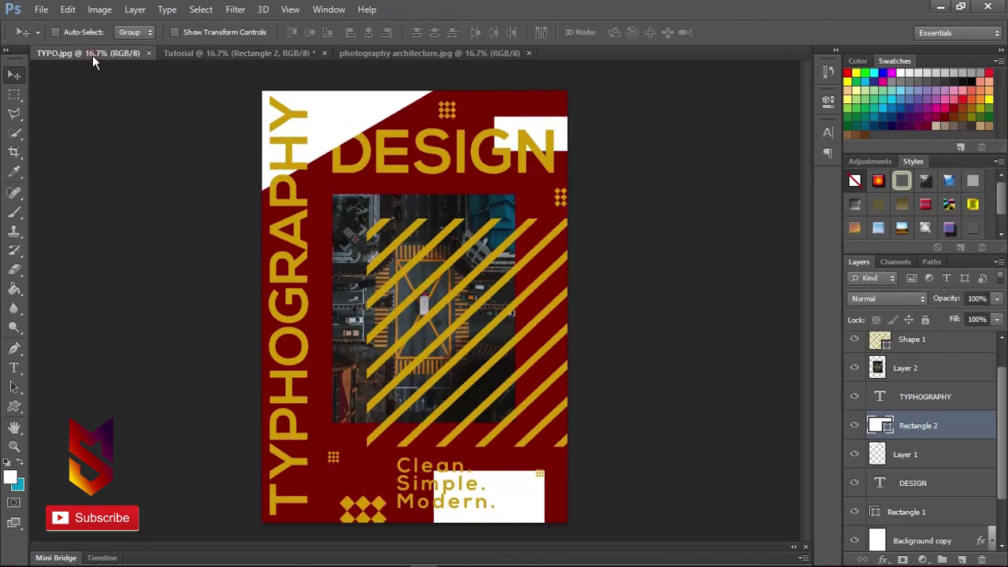
pyautogui.click(264, 53)
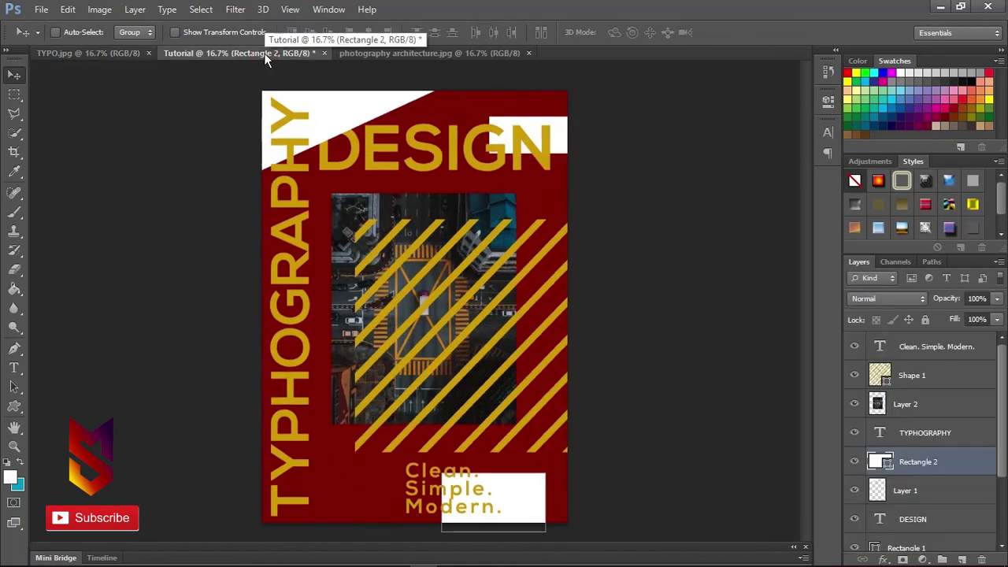
# Add a new layer above the tagline and choose the checkered diamond tile as the custom shape.
pyautogui.click(912, 346)
pyautogui.click(962, 559)
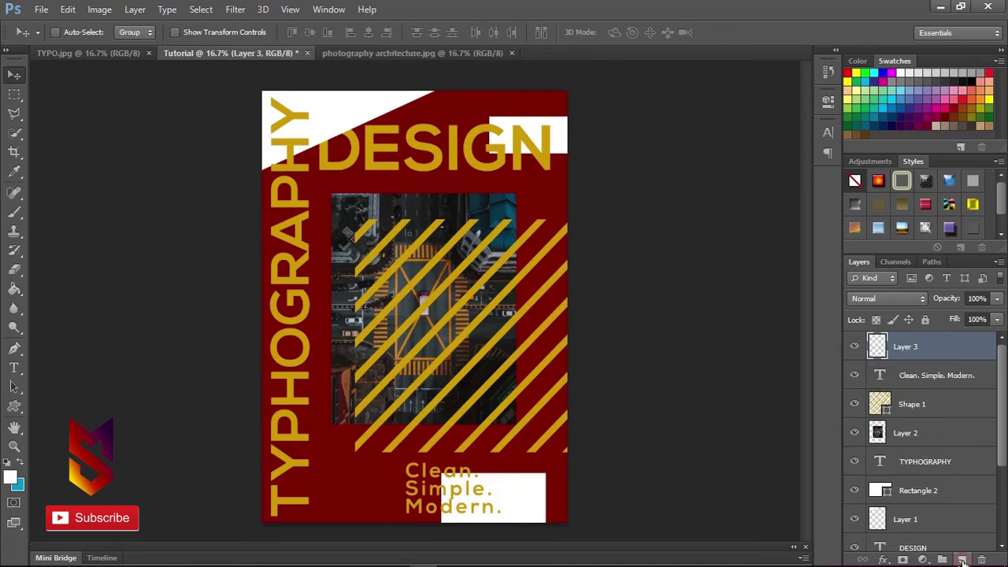
pyautogui.click(14, 406)
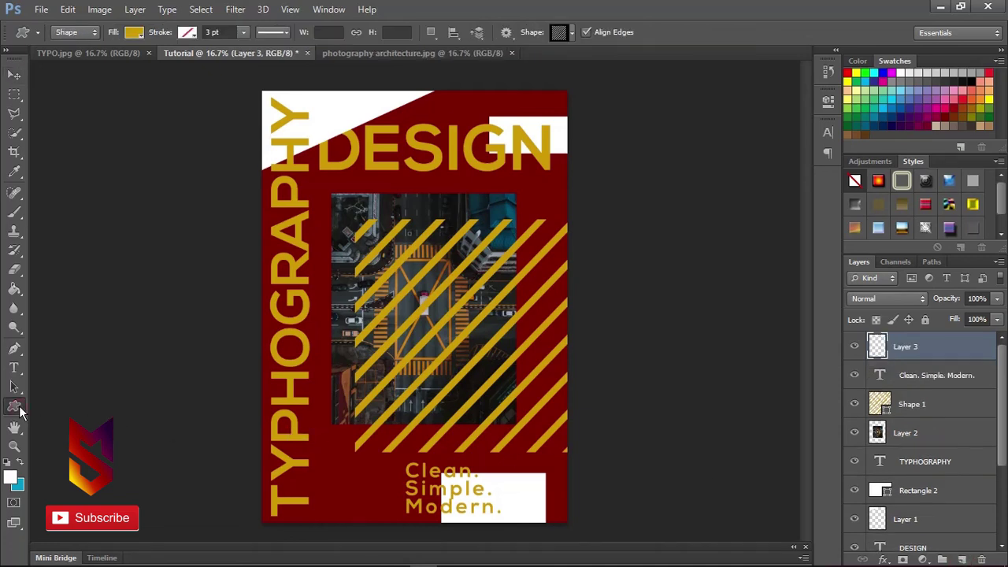
pyautogui.click(59, 476)
pyautogui.click(569, 32)
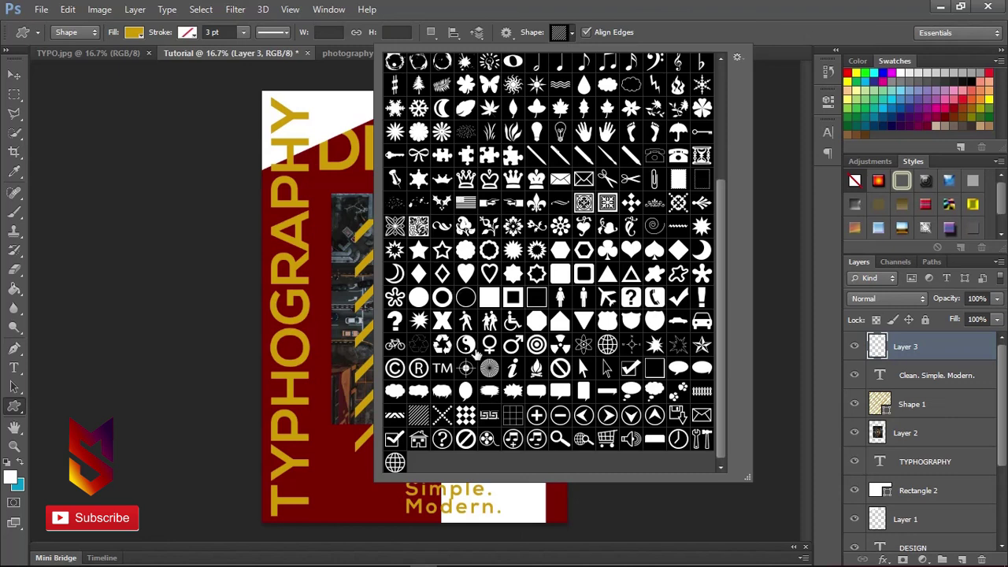
pyautogui.click(466, 415)
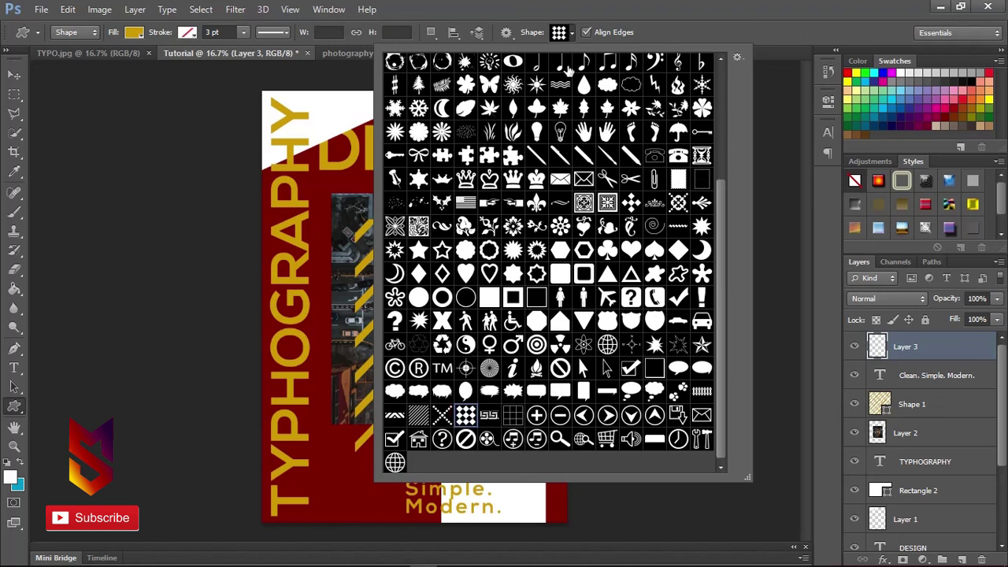
pyautogui.click(572, 35)
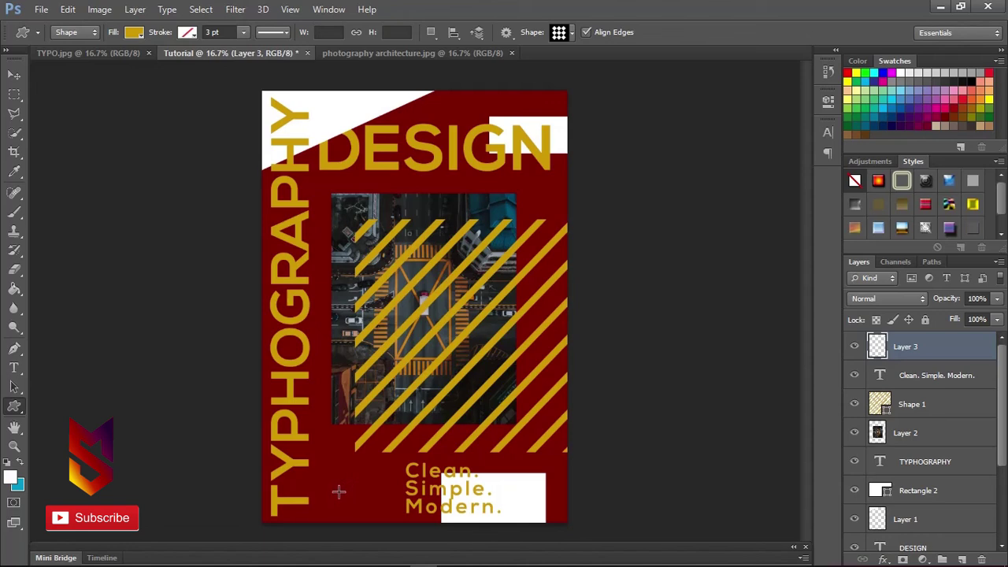
# Draw three golden diamond patterns: about 379 px wide at the page bottom beside the tagline, about 144 px wide above it, and a tiny one above DESIGN.
pyautogui.moveTo(338, 492); pyautogui.dragTo(385, 541)
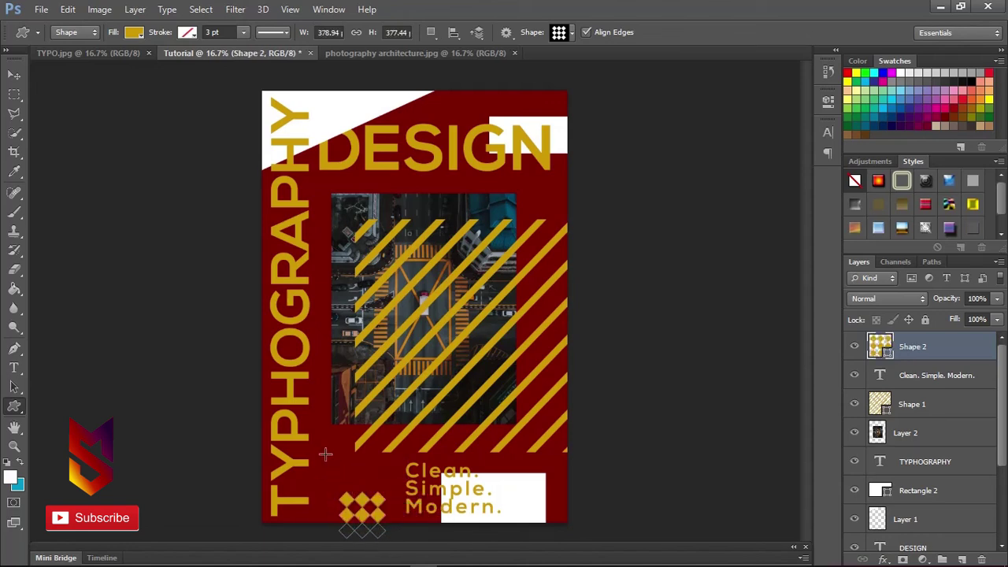
pyautogui.moveTo(323, 452); pyautogui.dragTo(339, 470)
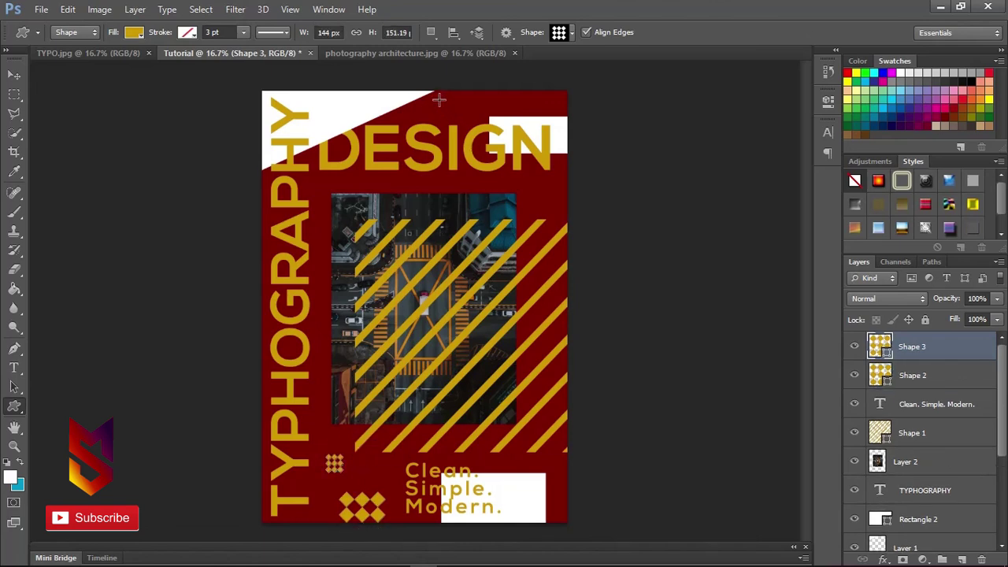
pyautogui.moveTo(442, 103); pyautogui.dragTo(448, 110)
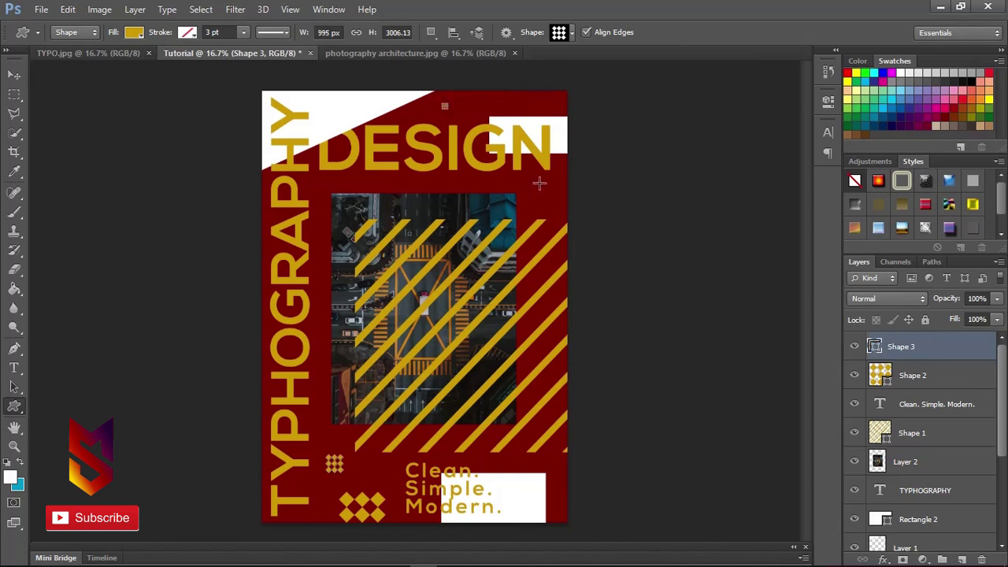
# Draw three more diamond patterns: across the right page edge below DESIGN, over the lower white rectangle's upper-right corner, and across the top page edge.
pyautogui.moveTo(543, 183); pyautogui.dragTo(584, 215)
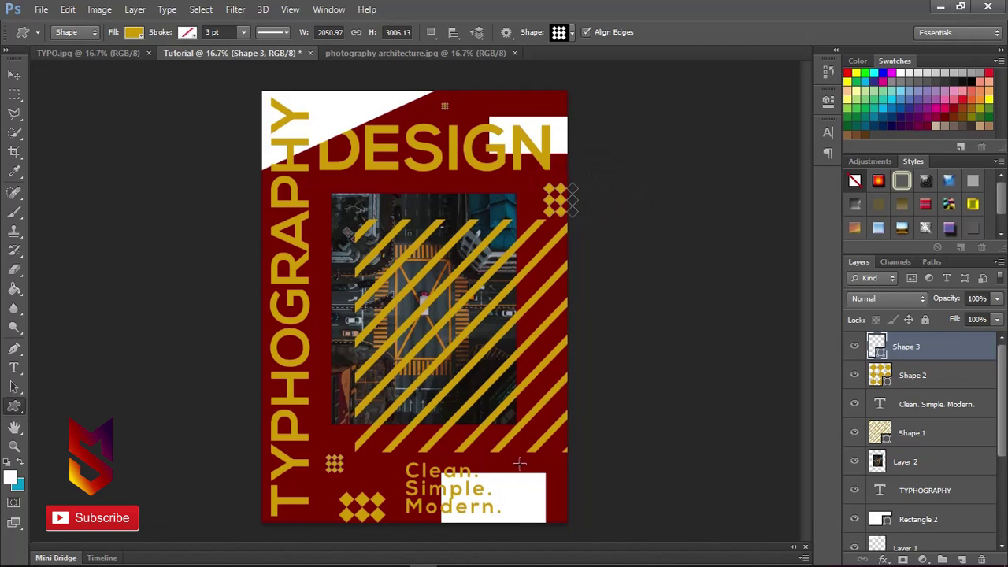
pyautogui.moveTo(520, 465); pyautogui.dragTo(559, 492)
pyautogui.moveTo(375, 83); pyautogui.dragTo(406, 105)
pyautogui.click(15, 76)
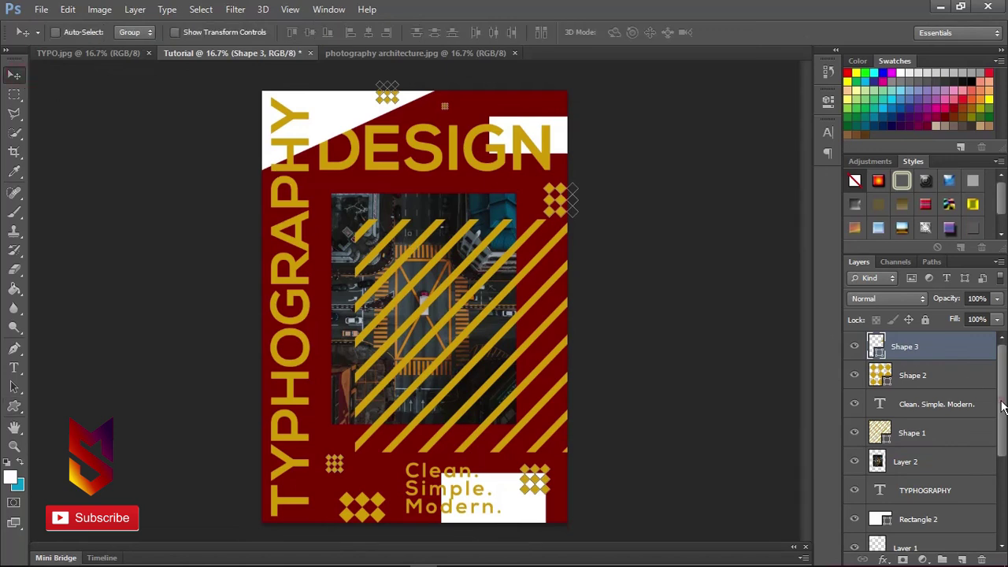
# Select the Background layer, compare the poster with TYPO.jpg and the source photo, and merge all visible layers.
pyautogui.moveTo(1003, 406); pyautogui.dragTo(1005, 524)
pyautogui.click(950, 535)
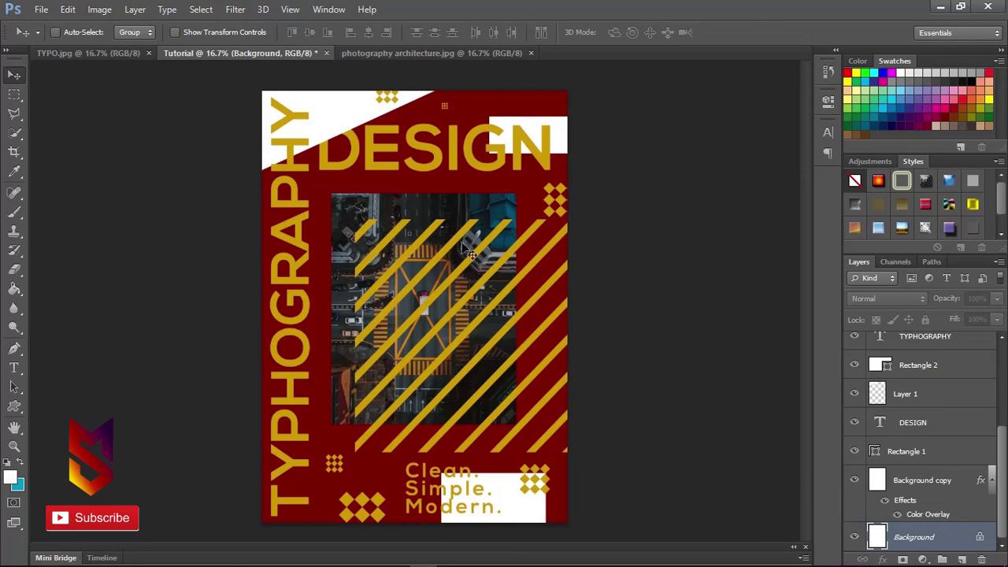
pyautogui.click(99, 54)
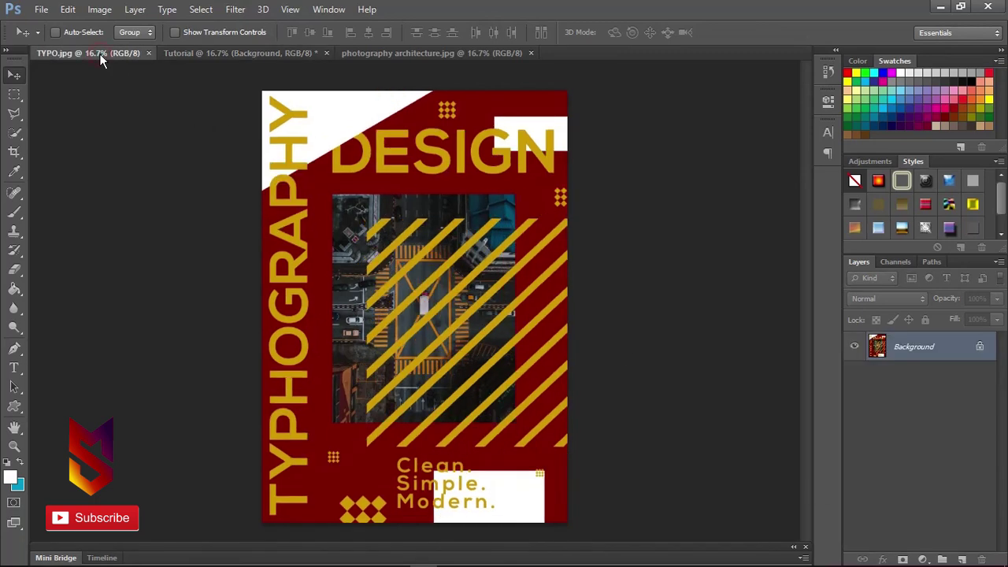
pyautogui.click(220, 56)
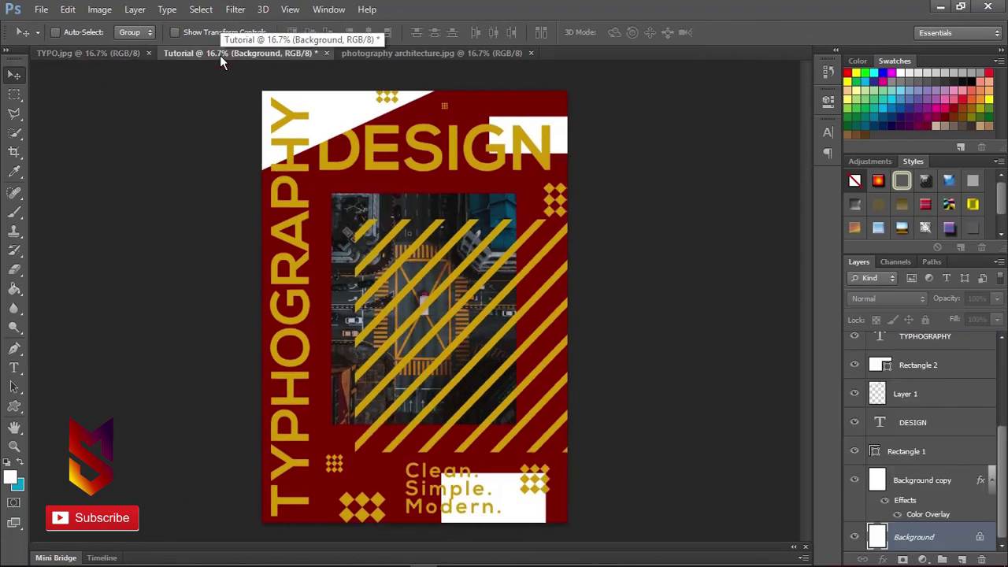
pyautogui.click(358, 53)
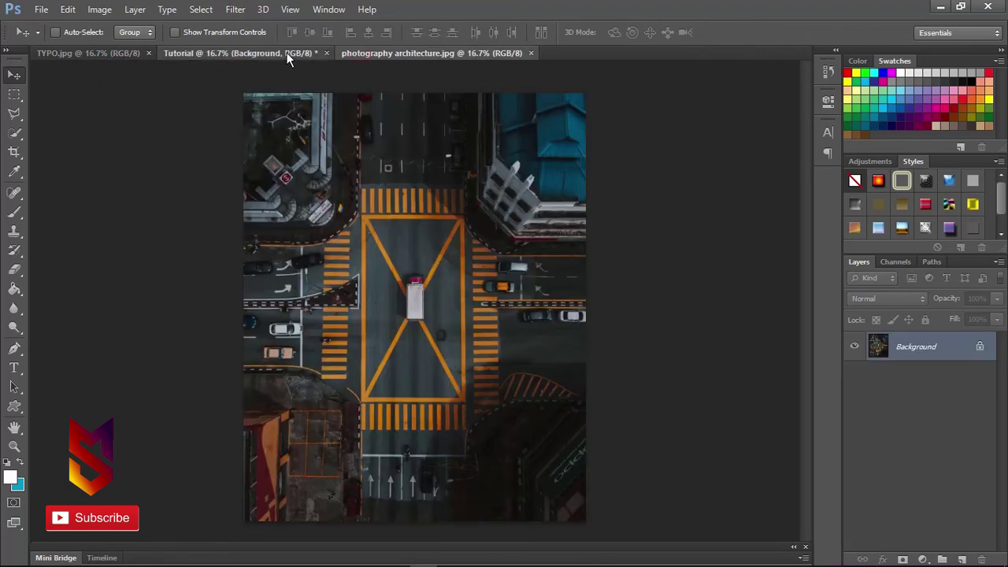
pyautogui.click(286, 53)
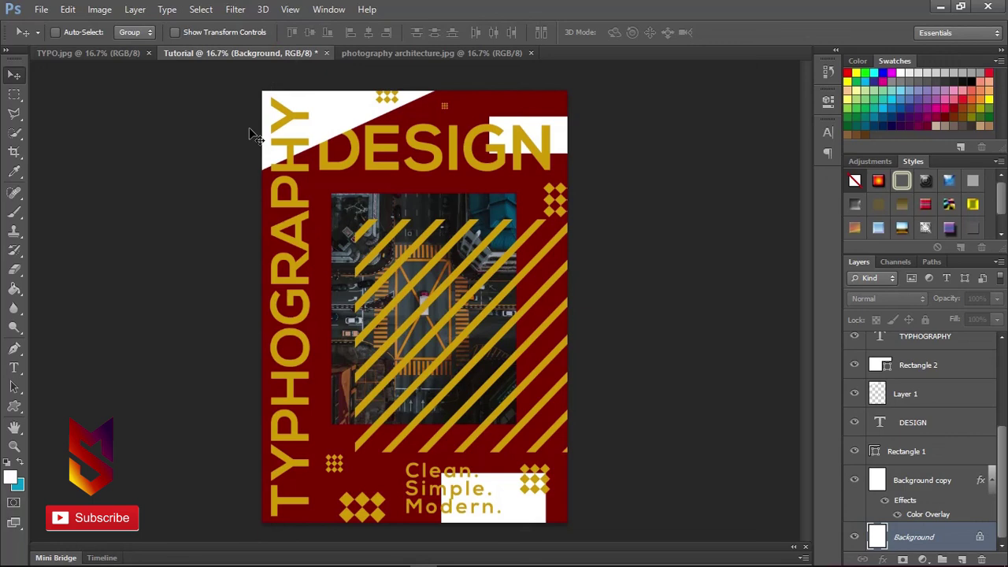
pyautogui.hotkey('ctrl', 'shift', 'e')
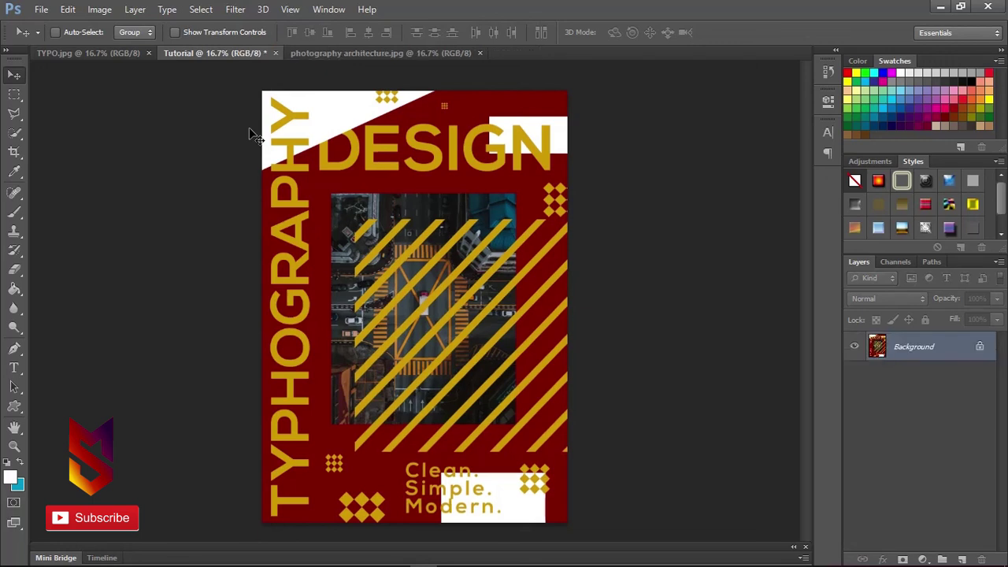